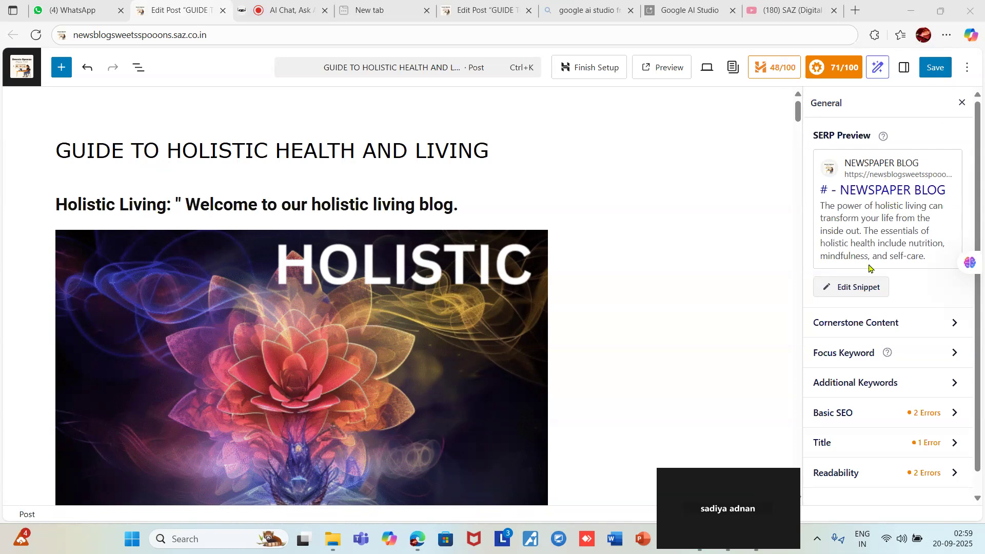
Show the post settings instead of the SEO settings and open the featured image for replacement.
click(961, 104)
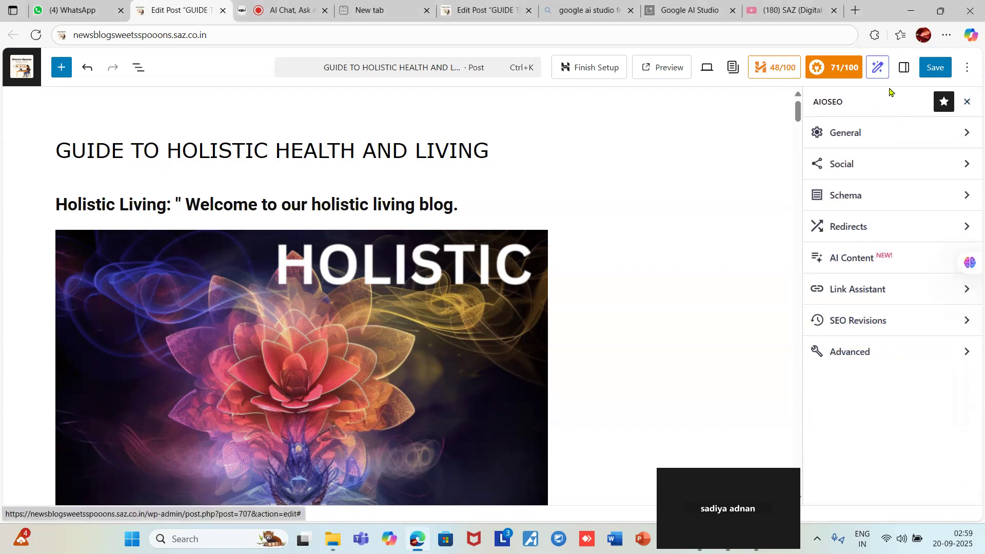
click(904, 68)
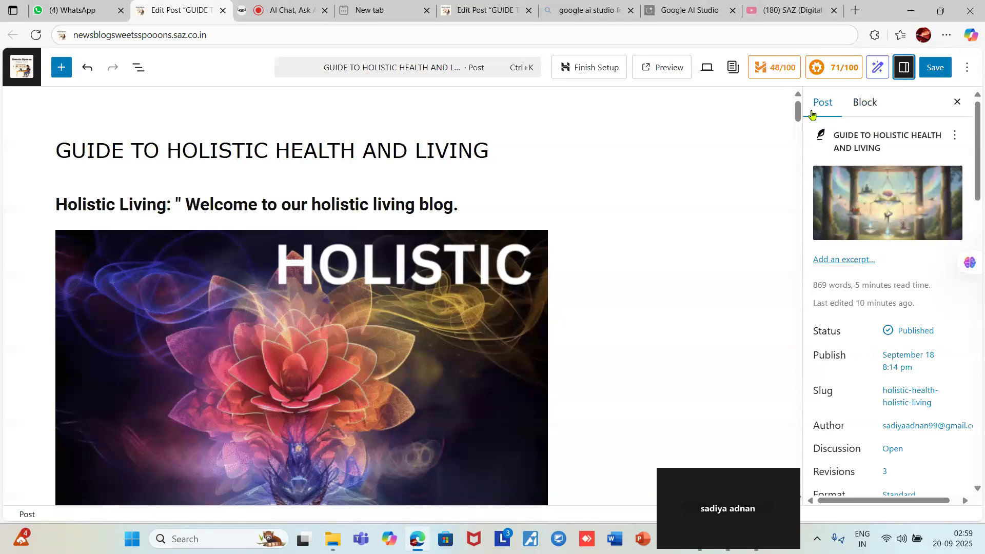
mouse_move(865, 204)
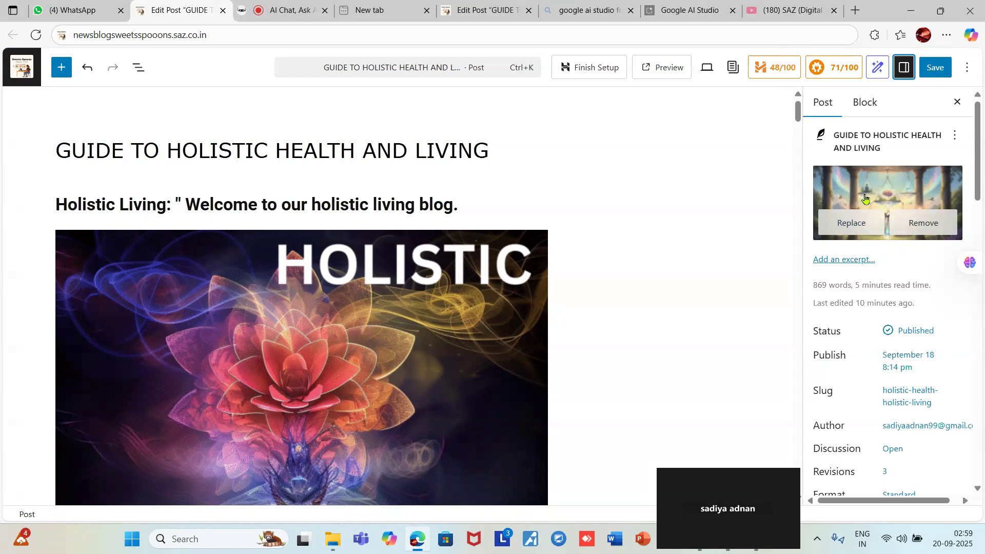
click(851, 224)
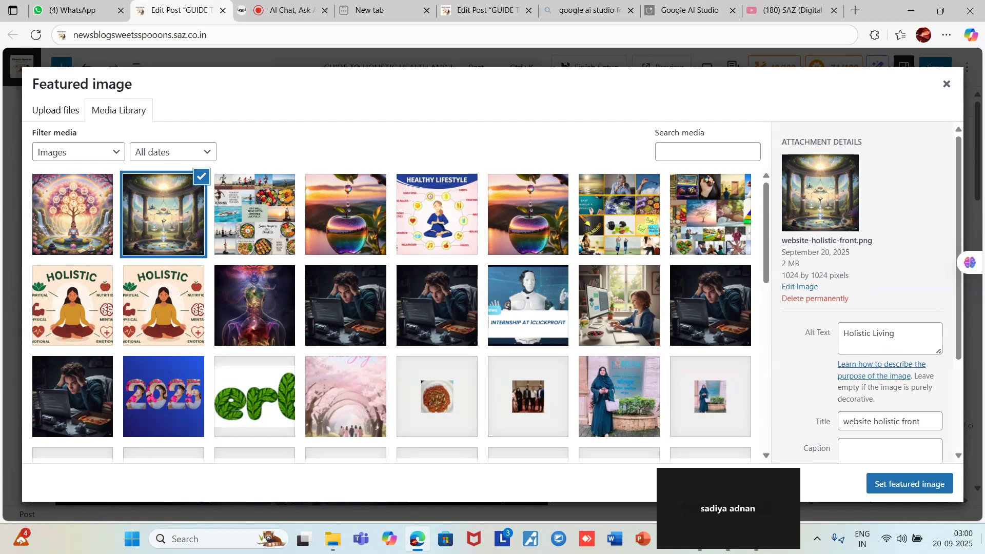
Replace the alt text of the selected website-holistic-front.png image with "GUIDE TO HOLISTIC HEALTH AND LIVING".
click(899, 333)
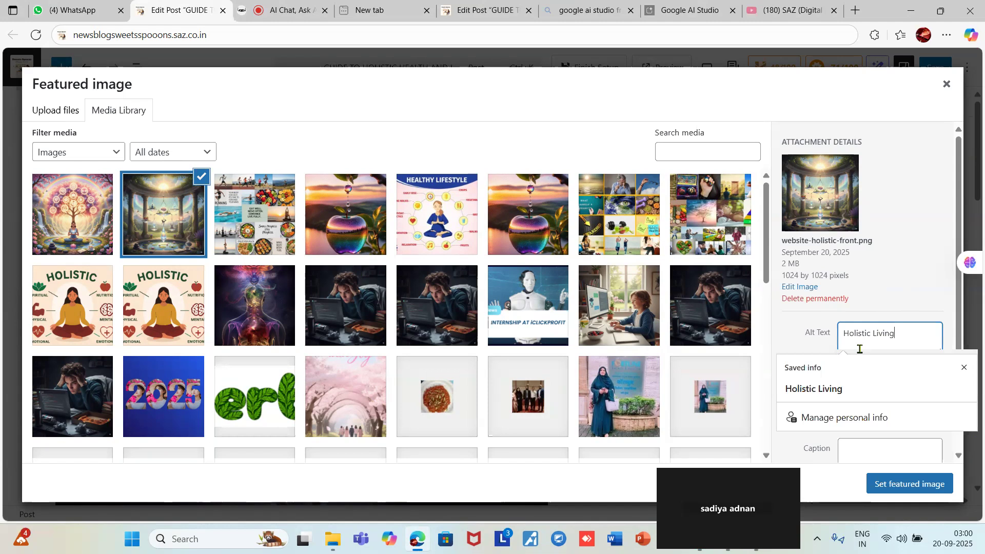
key(BackSpace)
key(BackSpace)
key(BackSpace)
key(BackSpace)
key(BackSpace)
key(BackSpace)
key(BackSpace)
key(BackSpace)
key(BackSpace)
key(BackSpace)
key(BackSpace)
key(BackSpace)
key(BackSpace)
key(BackSpace)
key(BackSpace)
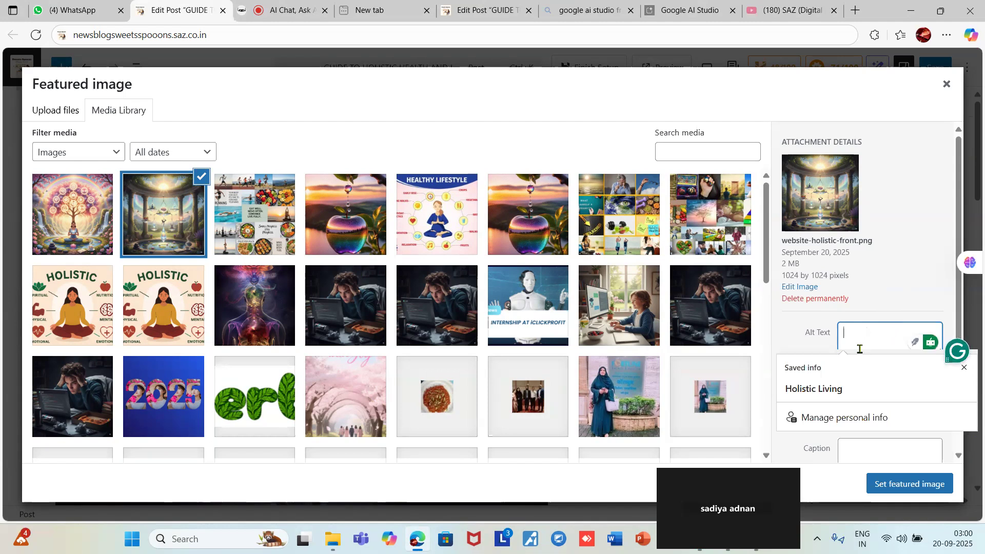
text(GUIDE TO HOLISTIC HEALTH AND LIVING)
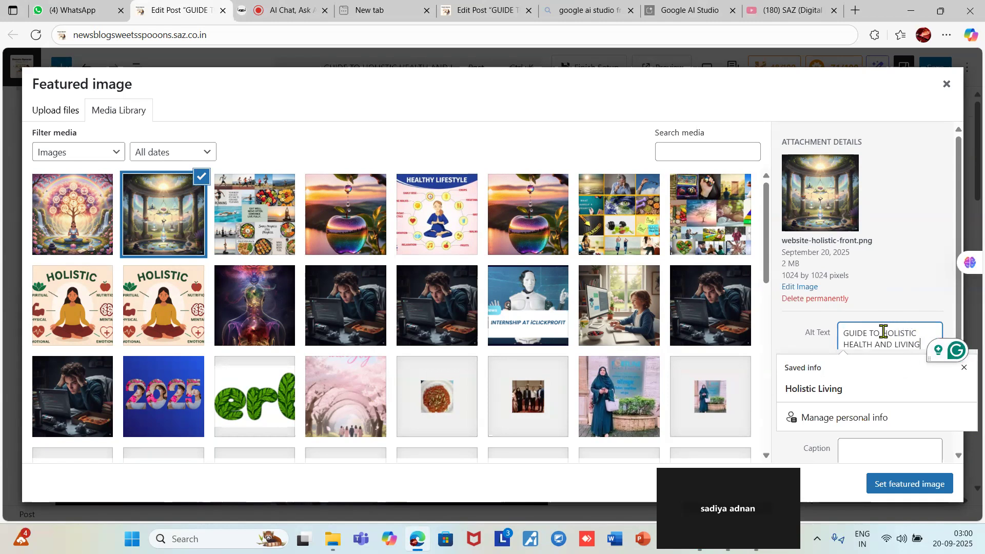
Shorten the image's alt text to "HOLISTIC HEALTH AND LIVING" and set the image as the featured image.
click(884, 332)
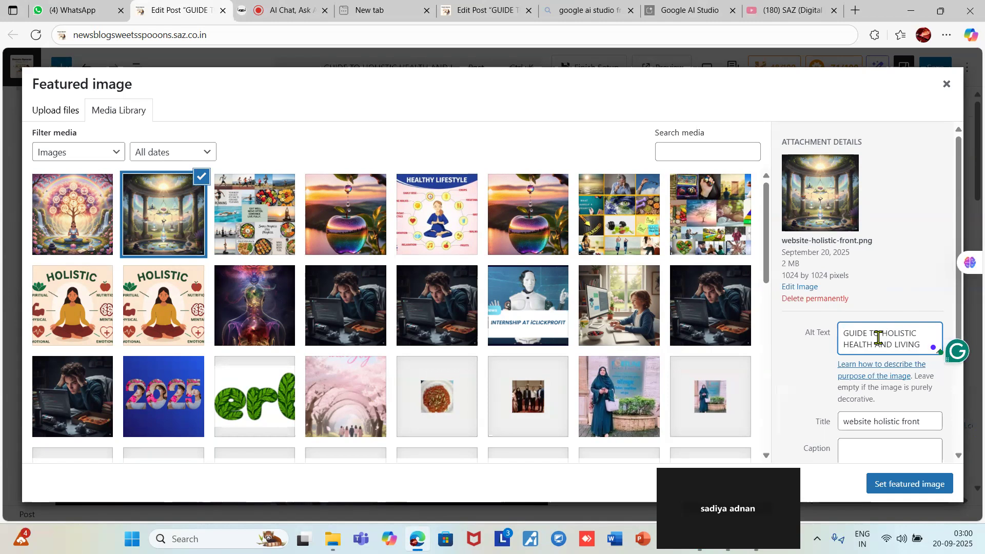
key(BackSpace)
key(BackSpace)
key(BackSpace)
key(BackSpace)
key(BackSpace)
key(BackSpace)
key(BackSpace)
key(BackSpace)
key(BackSpace)
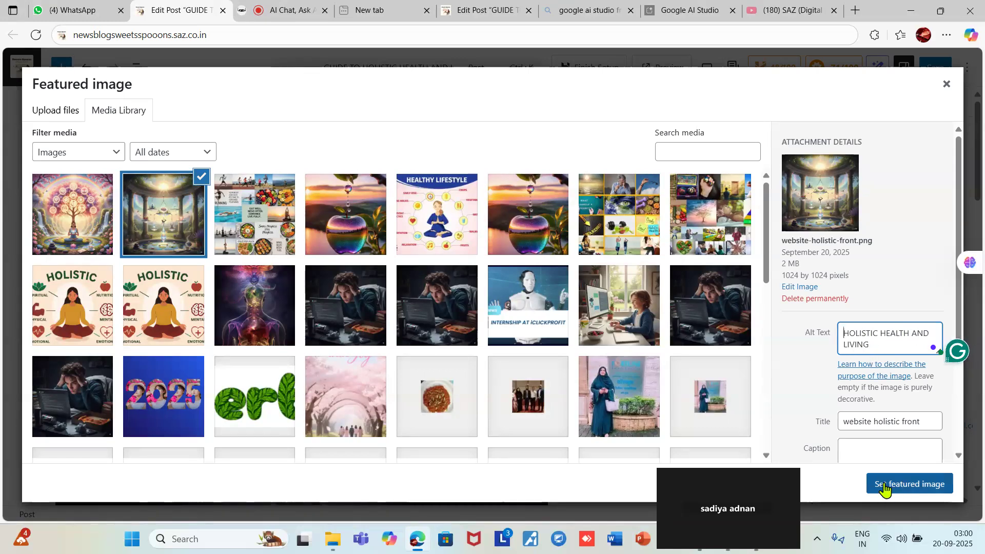
scroll(867, 411, down, 3)
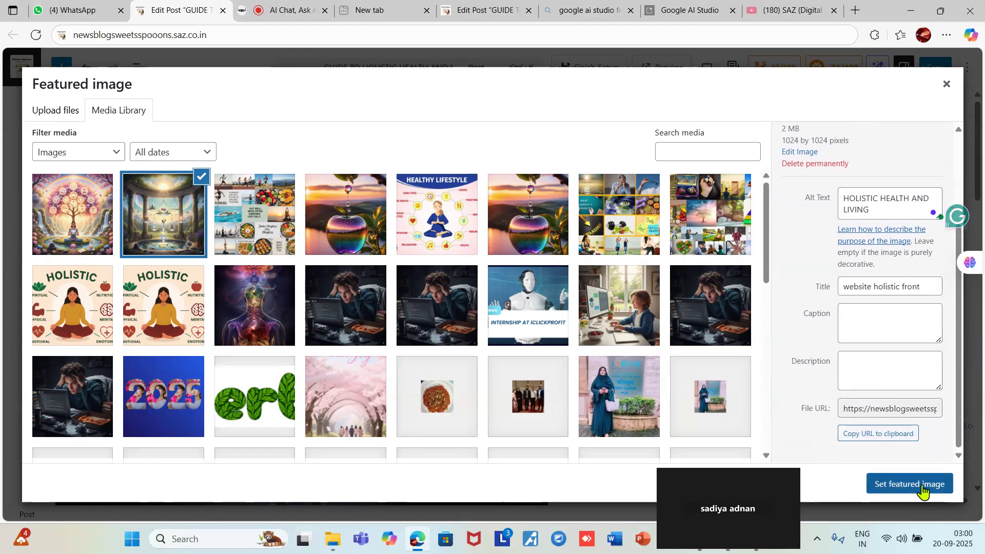
click(923, 491)
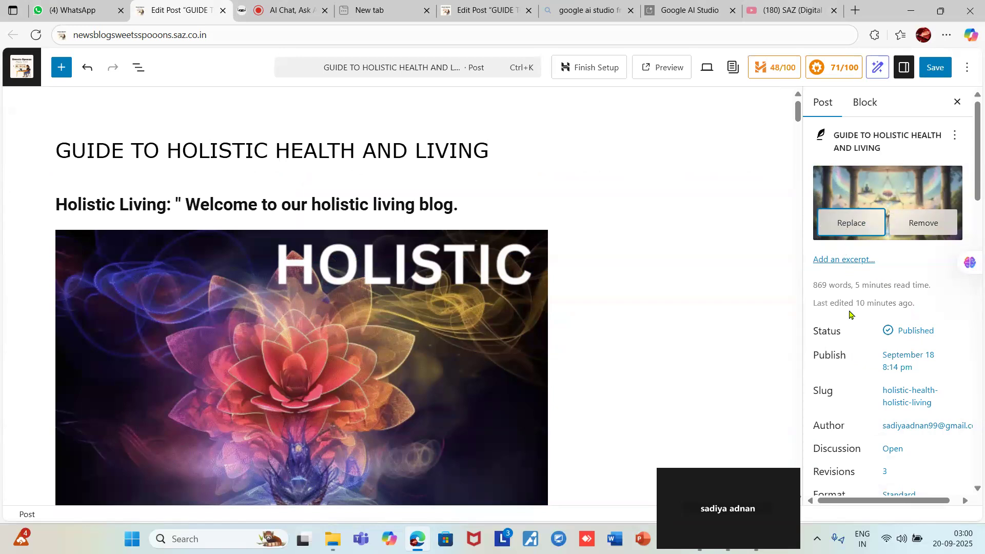
Enter "GUIDE TO HOLISTIC HEALTH AND LIVING" as a tag for the post.
scroll(841, 318, down, 7)
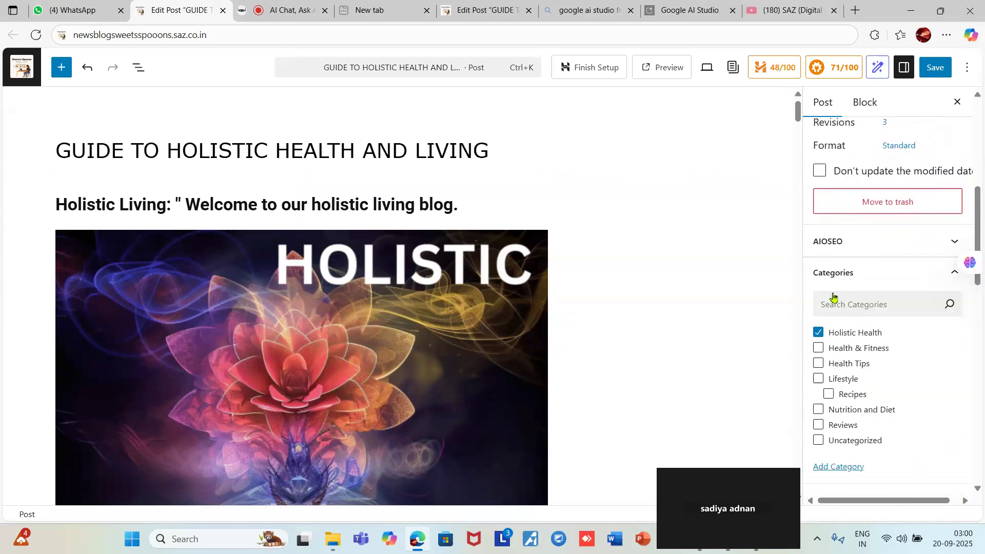
scroll(833, 298, down, 1)
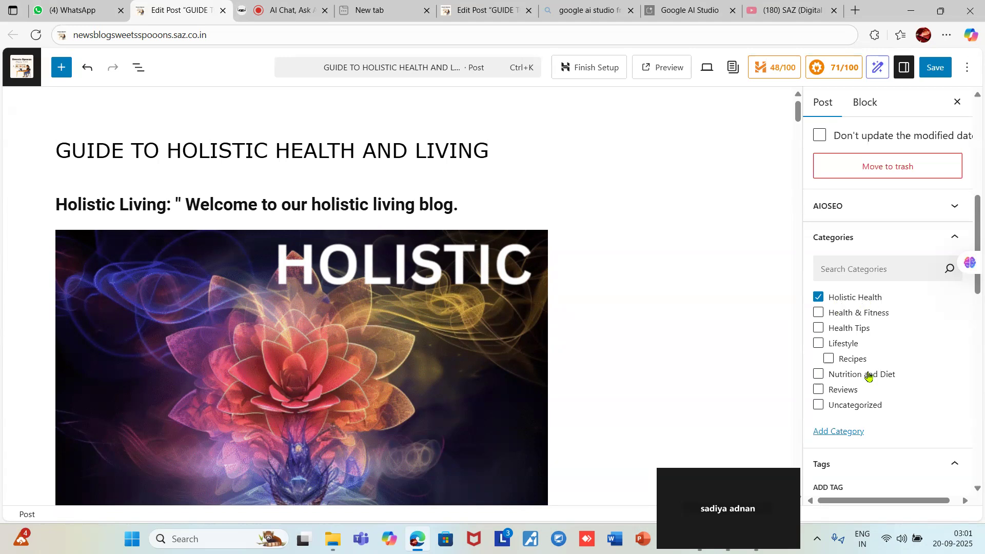
scroll(869, 374, down, 4)
click(821, 318)
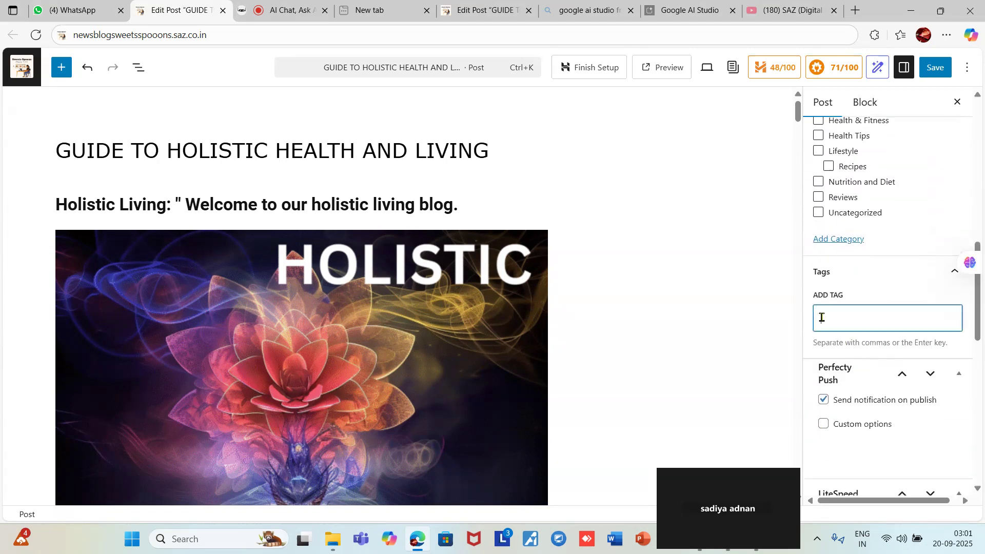
key(ctrl+v)
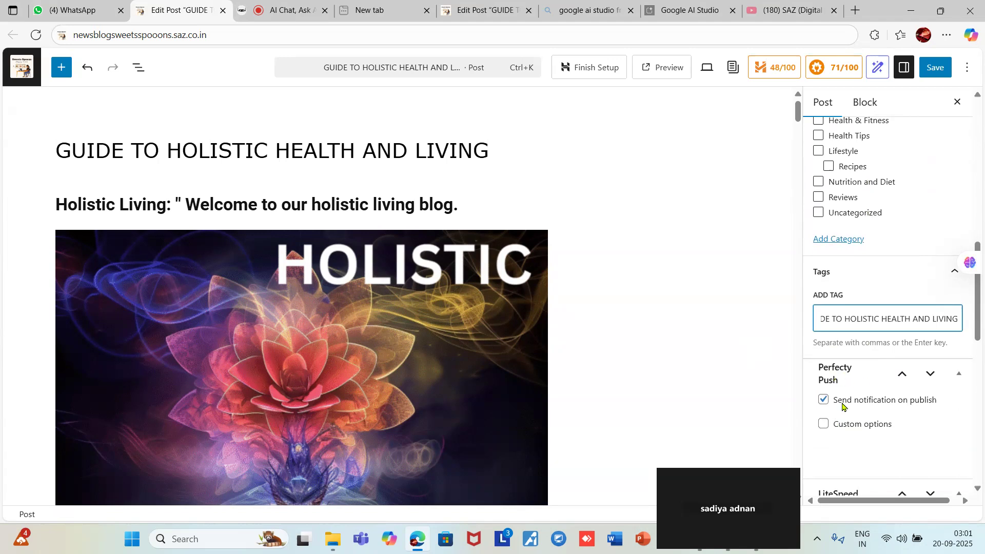
Save the updated post and close its settings sidebar.
scroll(856, 445, down, 4)
scroll(855, 453, down, 8)
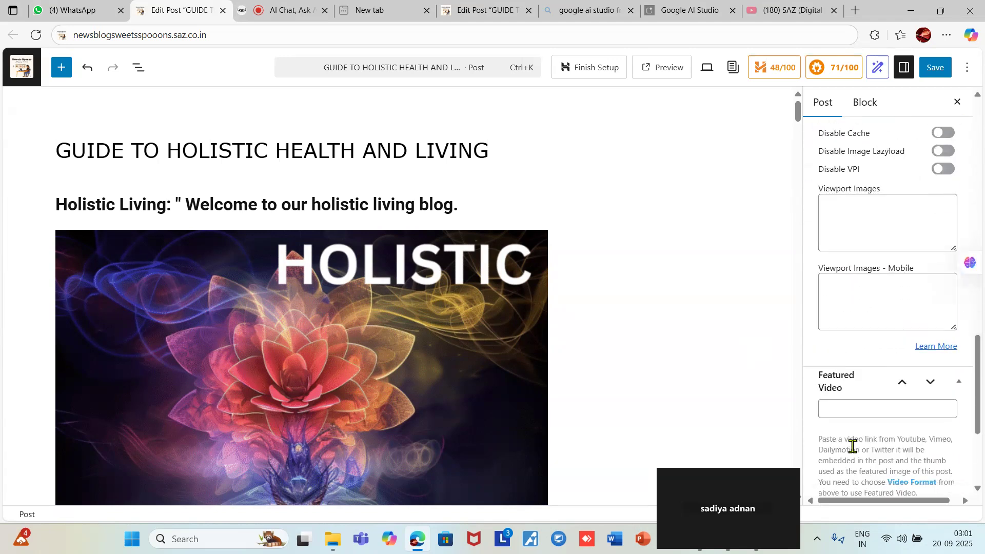
scroll(866, 255, up, 15)
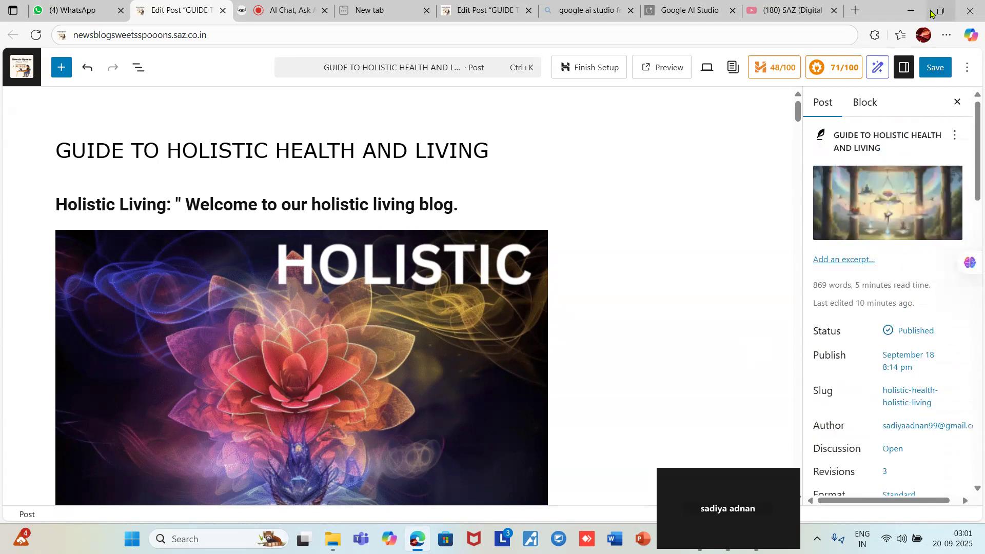
click(934, 68)
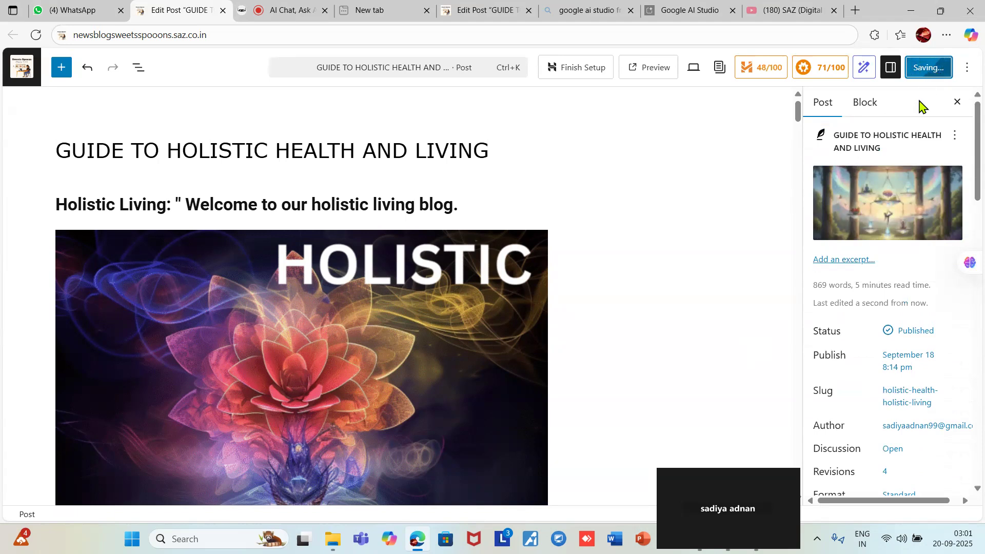
click(870, 114)
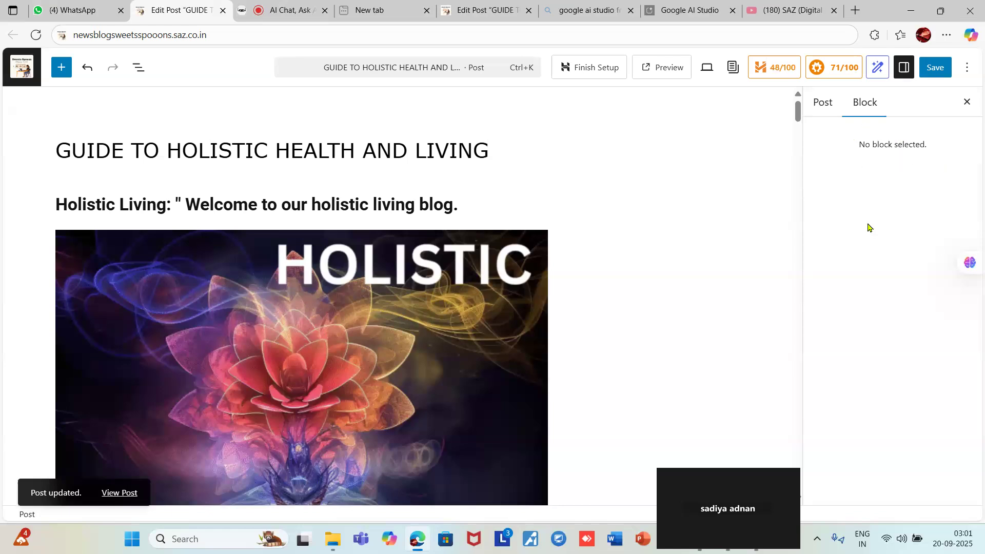
double_click(902, 72)
click(901, 75)
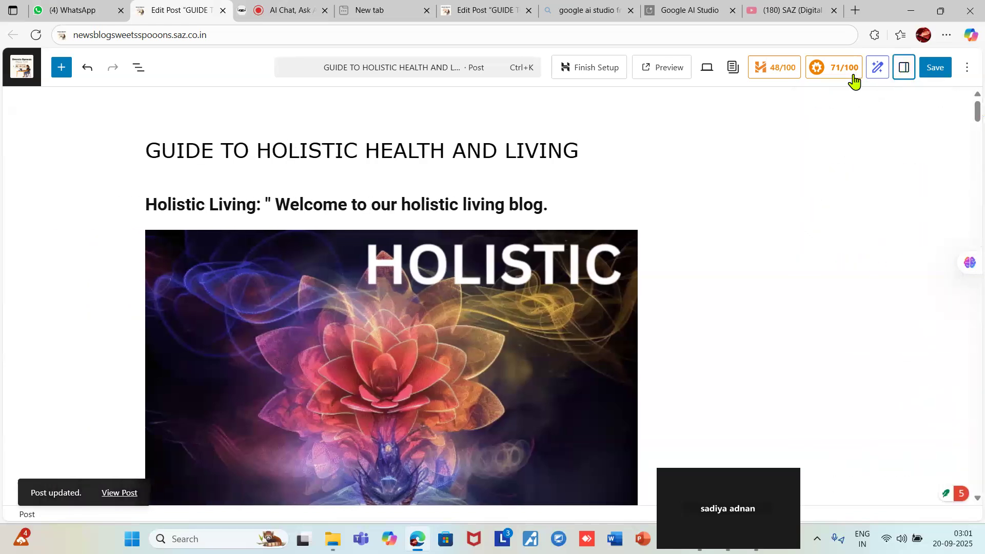
Add the Site Title tag at the start of the SEO post title in the AIOSEO snippet editor.
click(850, 78)
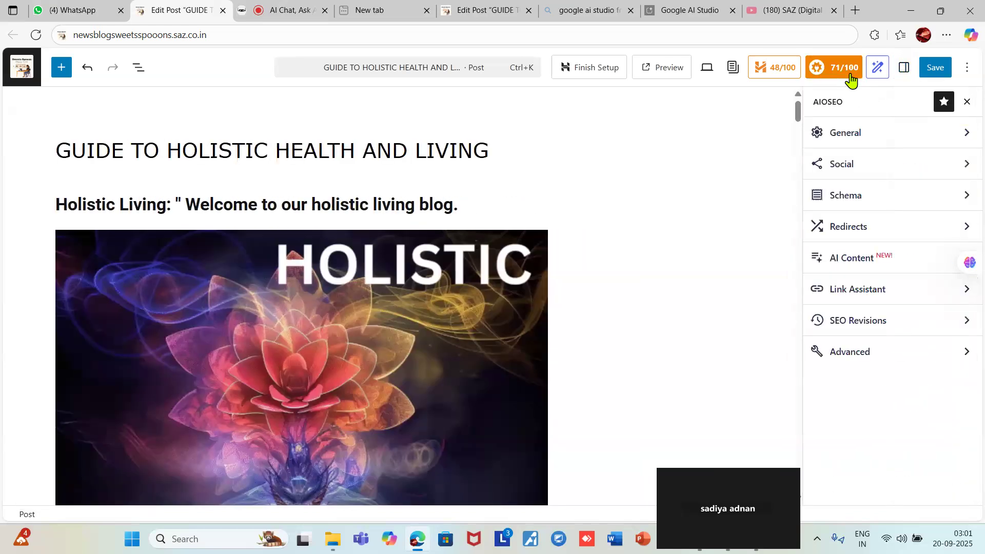
click(842, 138)
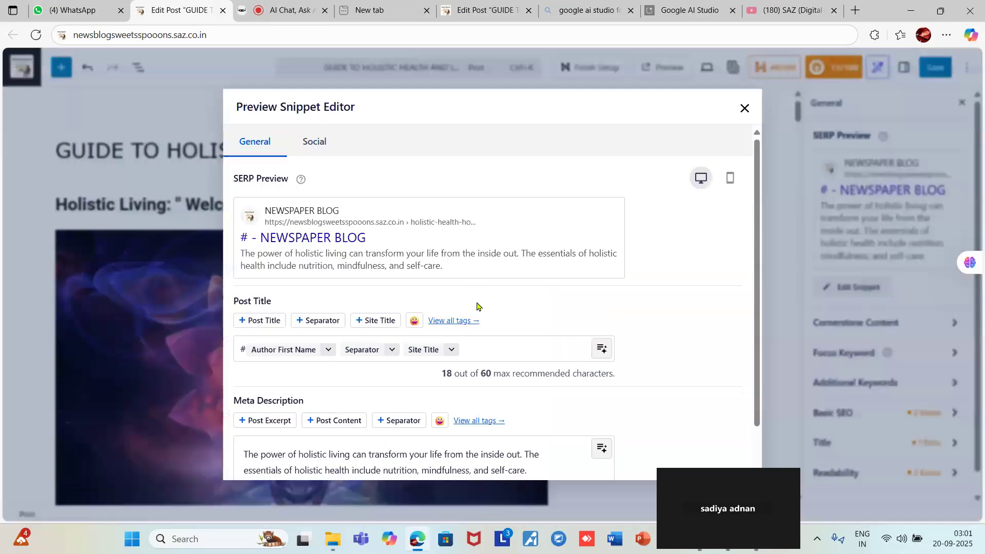
click(861, 298)
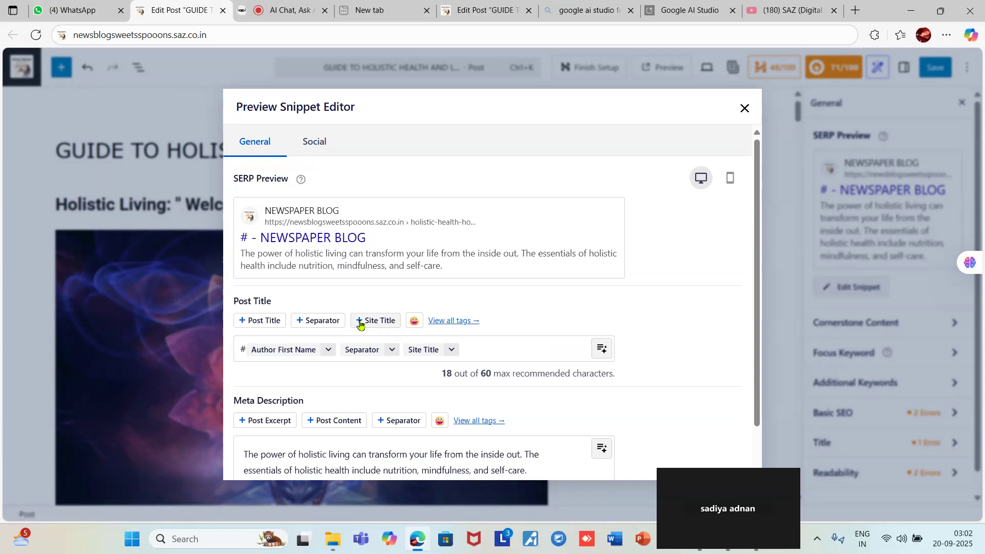
click(360, 321)
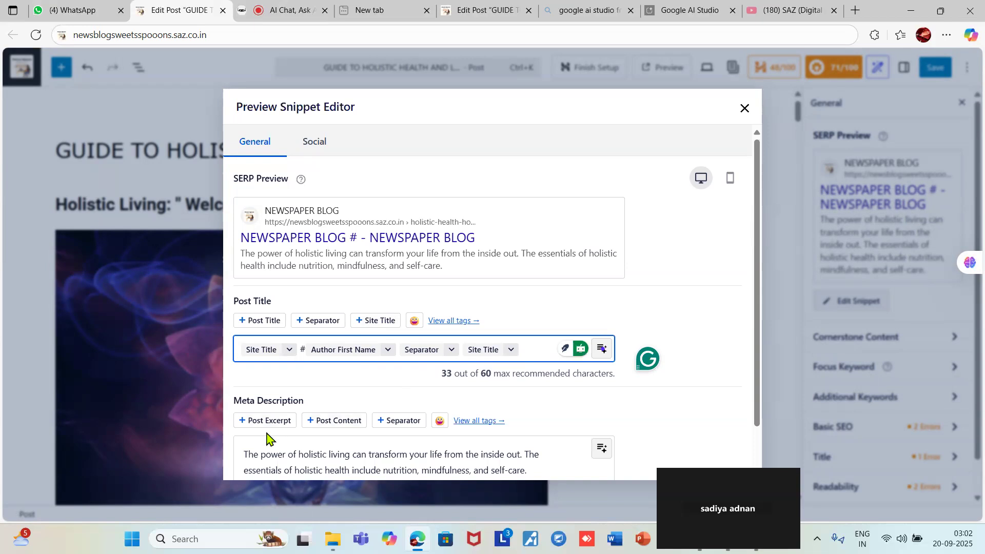
scroll(534, 404, down, 2)
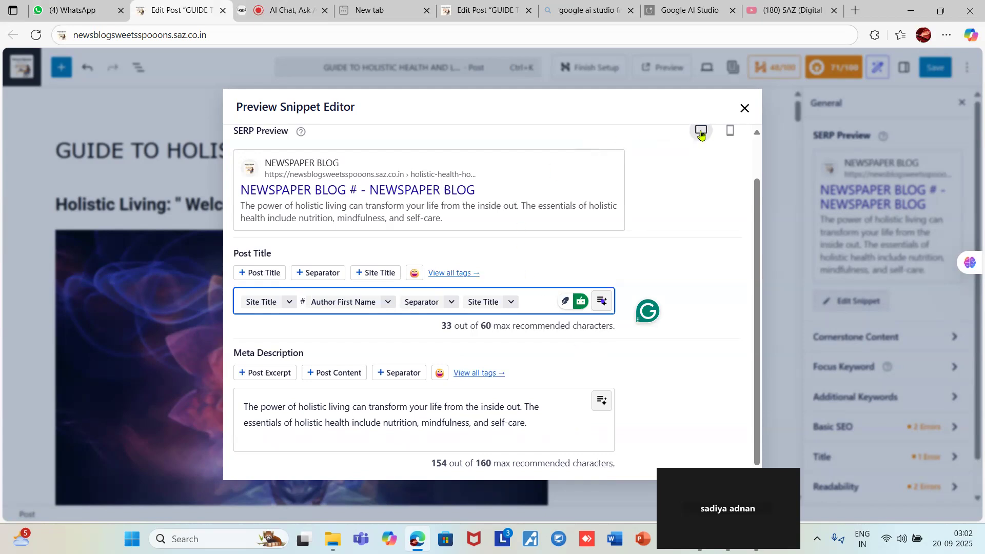
click(744, 109)
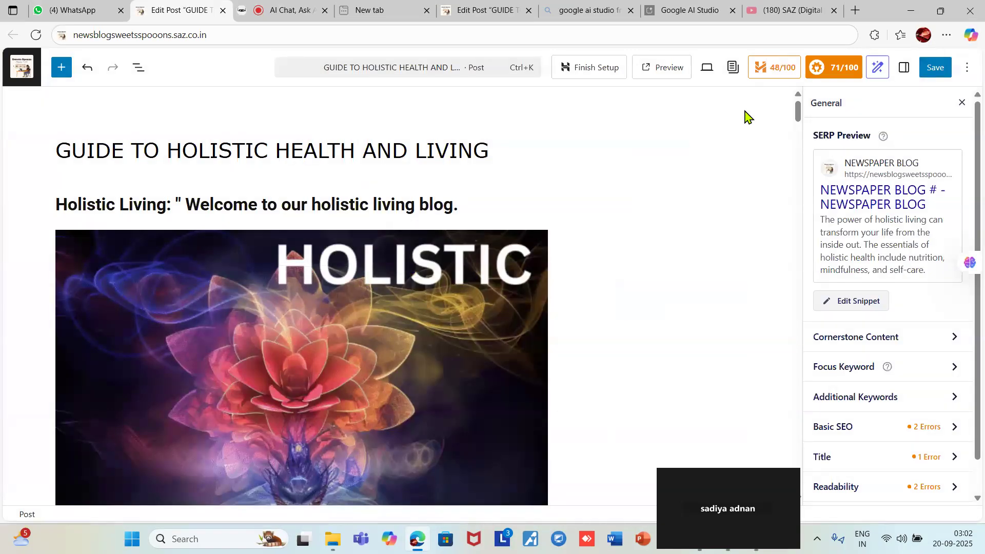
Review the post's opening image, introduction and the collage under "Your Holistic Journey Starts Here".
click(282, 279)
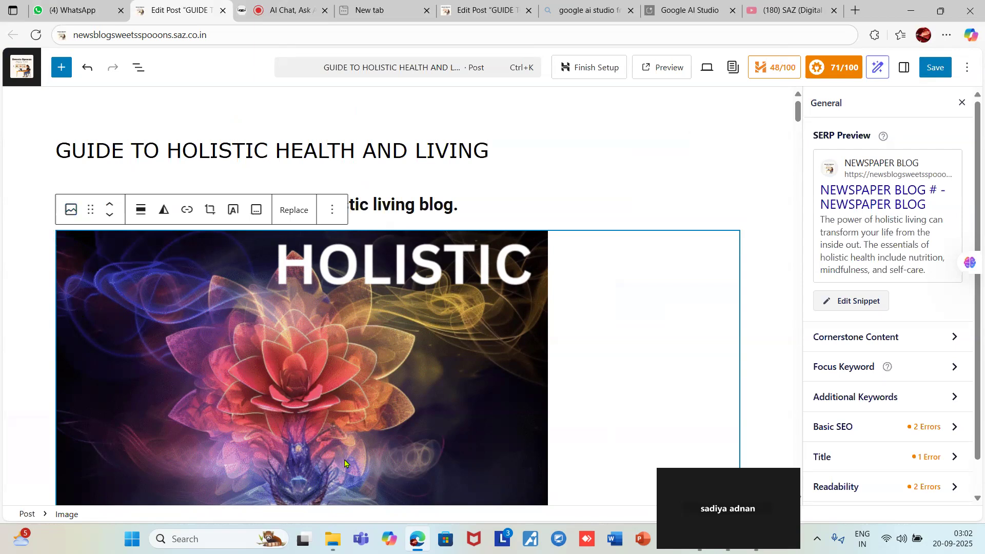
scroll(409, 388, down, 2)
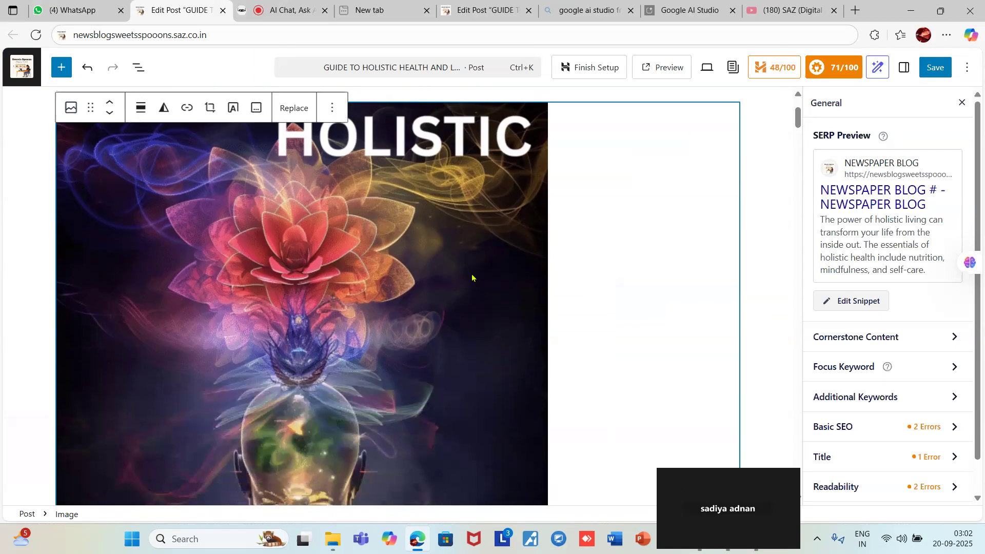
scroll(405, 336, down, 5)
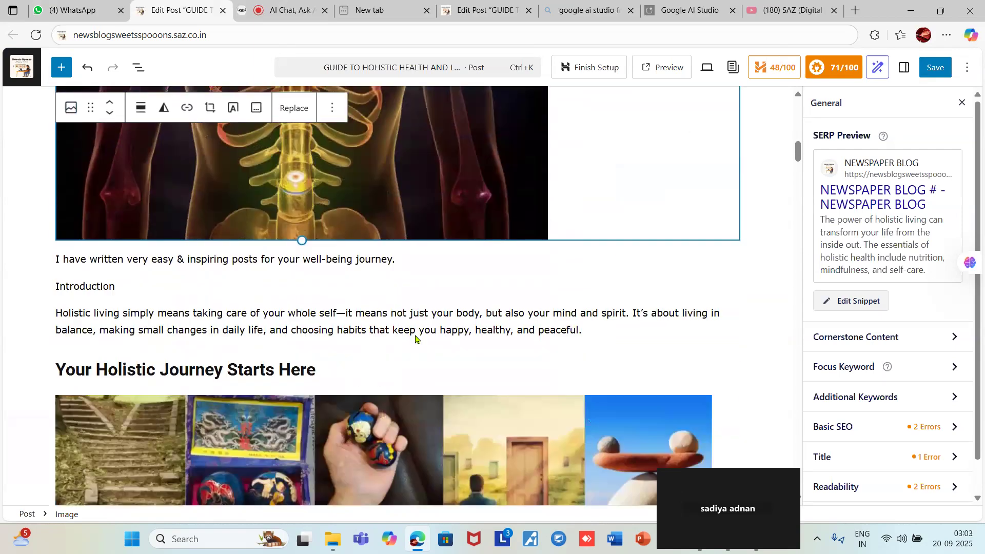
scroll(290, 213, down, 4)
scroll(259, 206, up, 4)
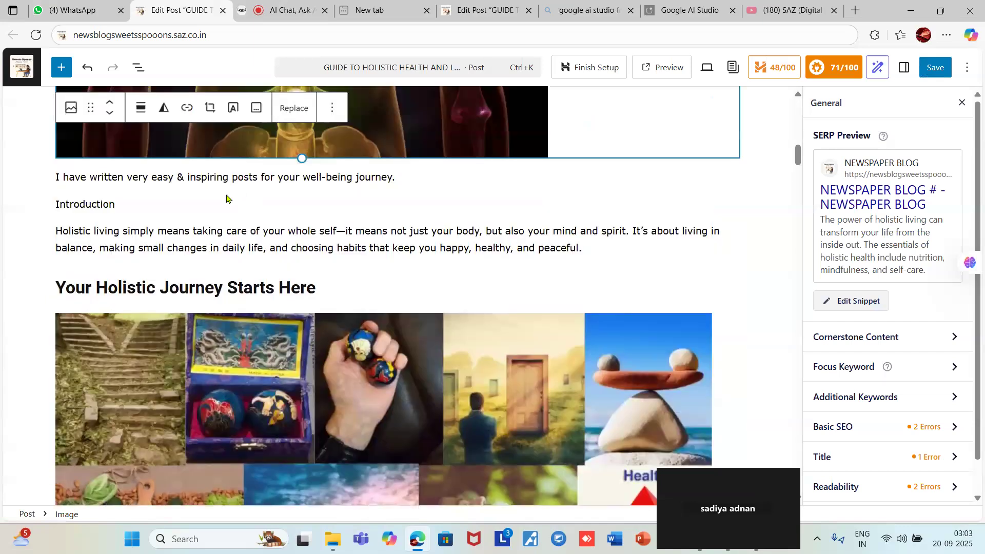
scroll(339, 377, down, 4)
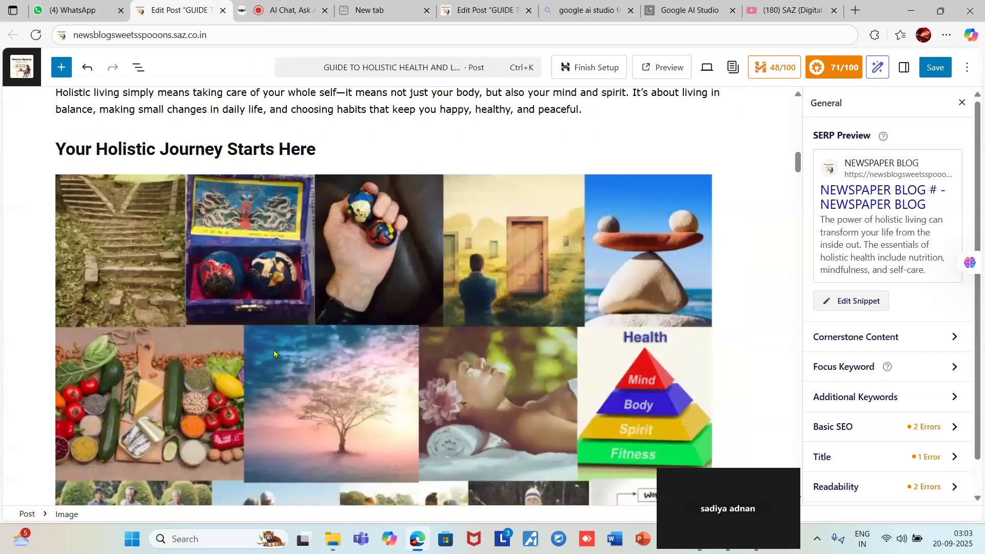
scroll(272, 350, down, 1)
scroll(274, 353, up, 1)
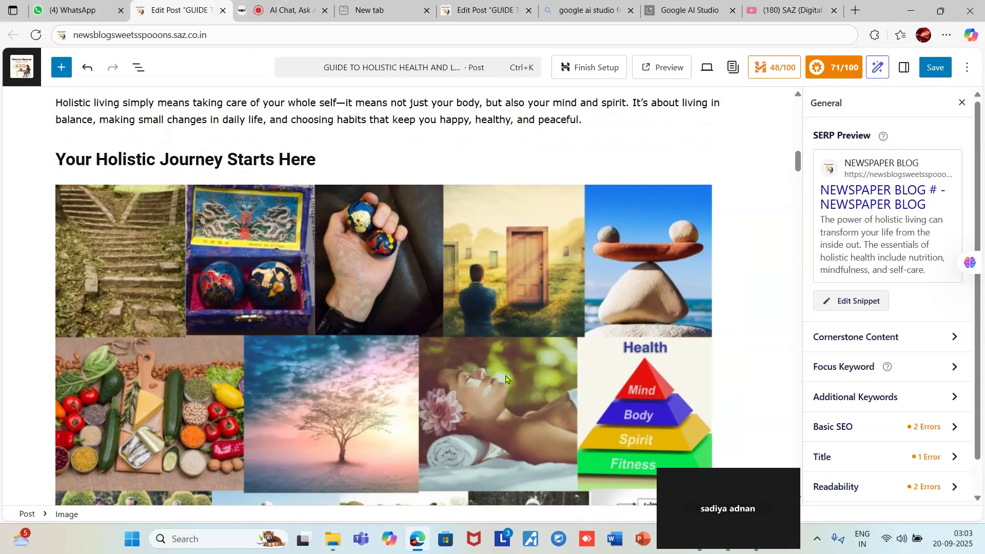
scroll(510, 373, down, 2)
Review the post's remaining headings, text and images down to the embedded video below the conclusion.
scroll(510, 373, down, 10)
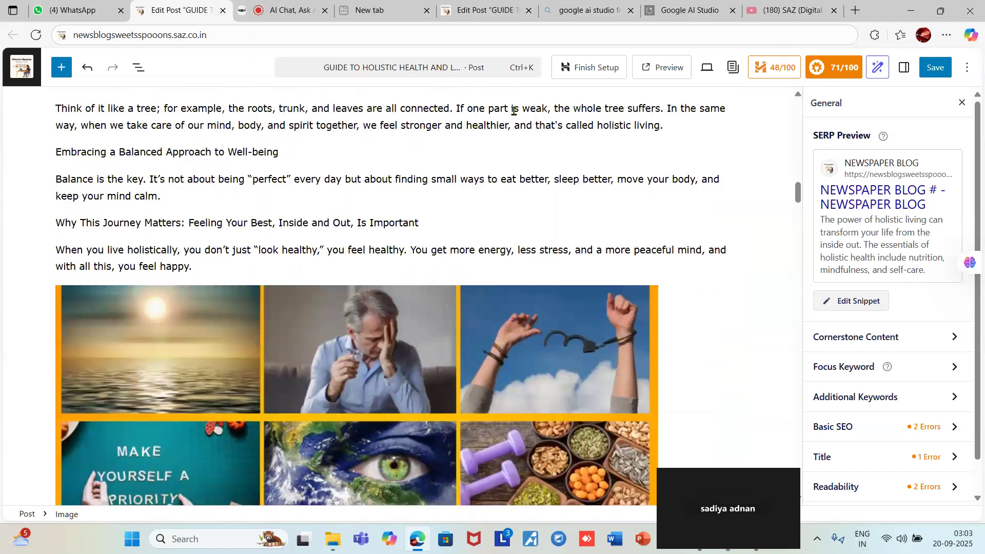
scroll(711, 236, down, 5)
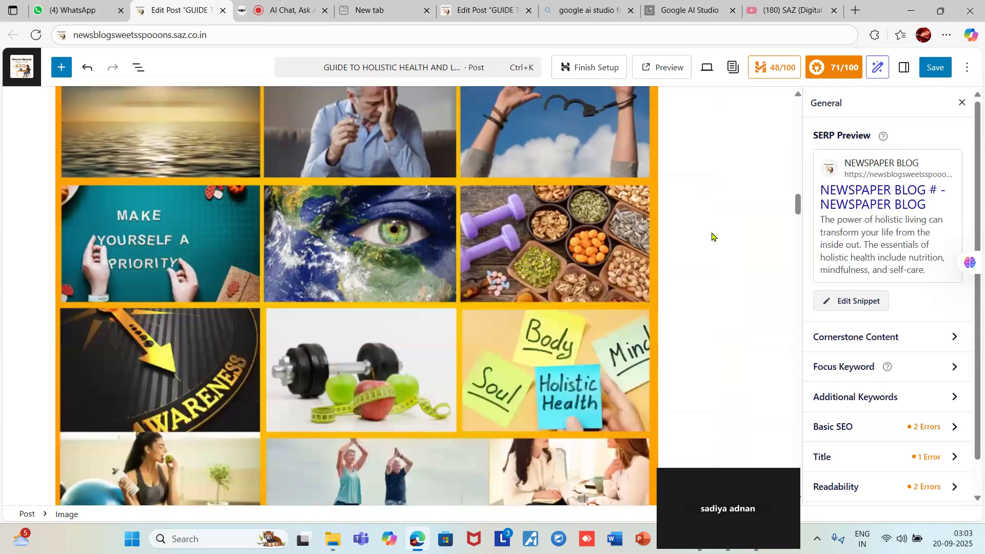
scroll(707, 244, down, 5)
scroll(550, 287, down, 10)
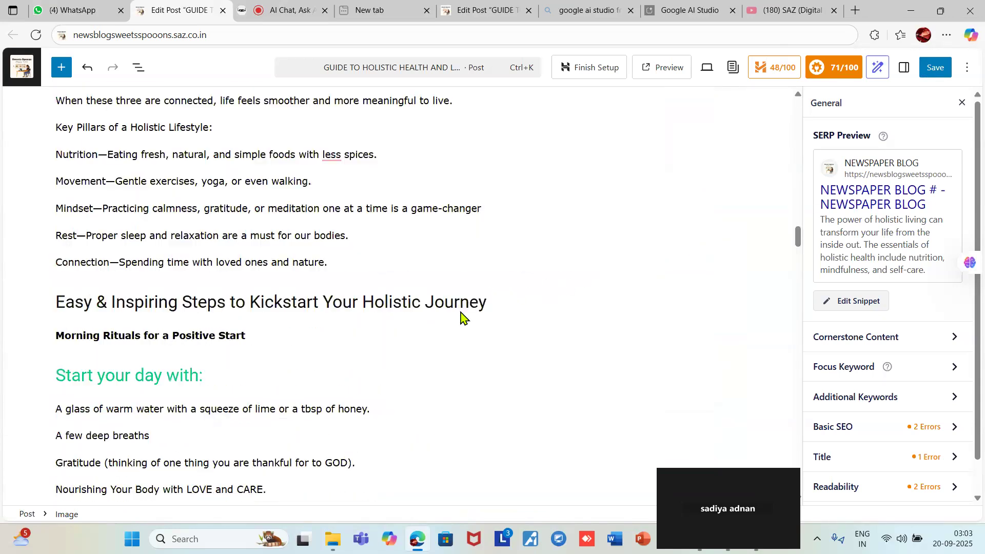
scroll(449, 290, up, 6)
scroll(402, 279, up, 5)
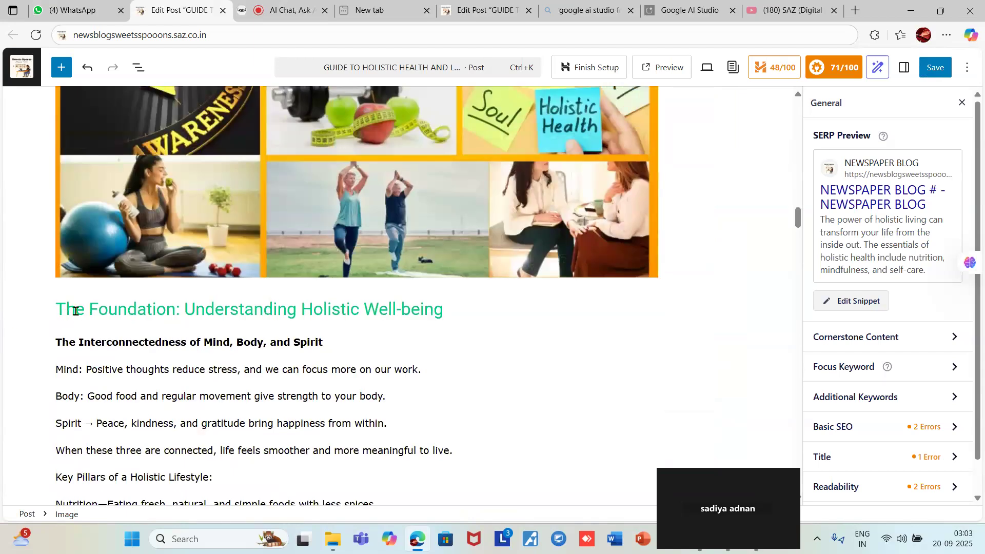
scroll(346, 327, down, 3)
scroll(347, 327, down, 11)
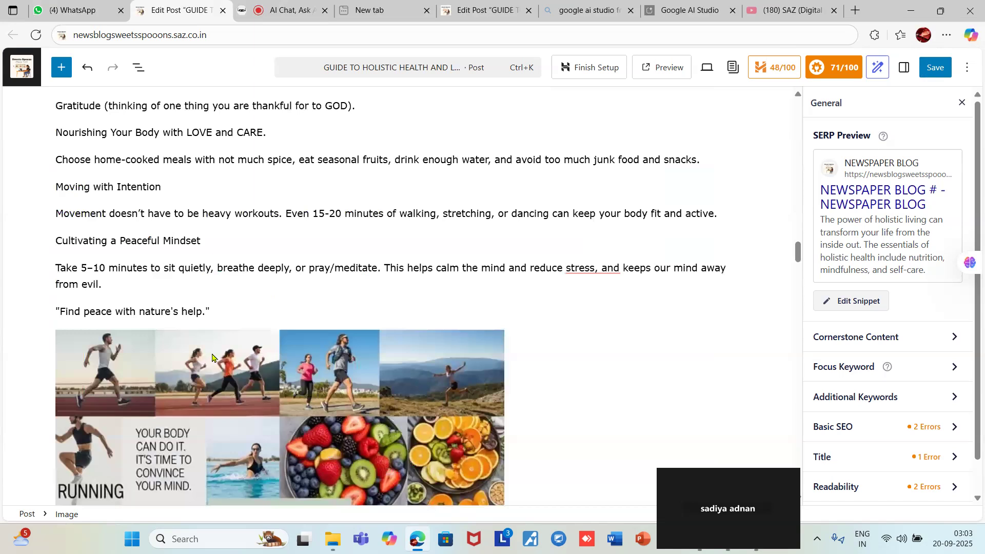
scroll(272, 354, down, 17)
scroll(296, 343, down, 14)
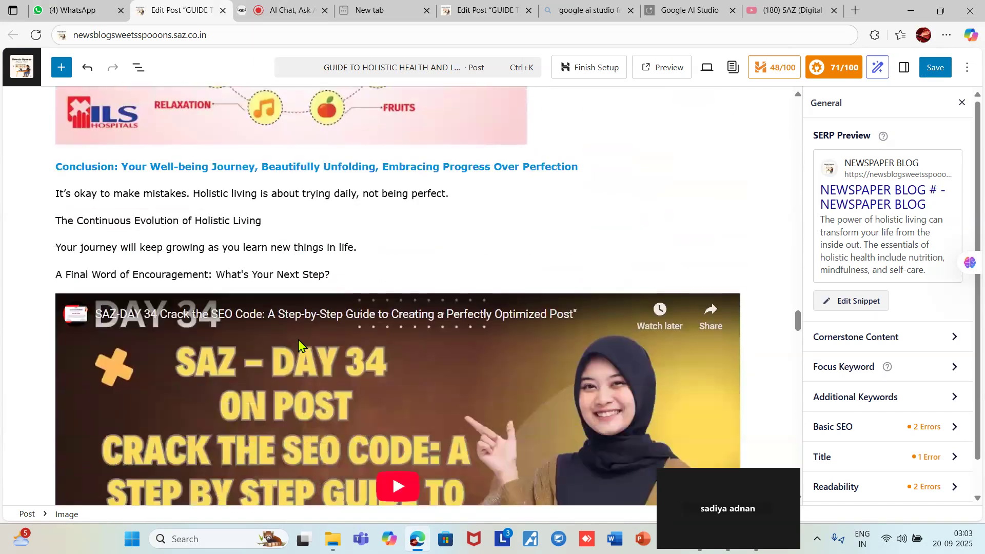
scroll(359, 345, down, 1)
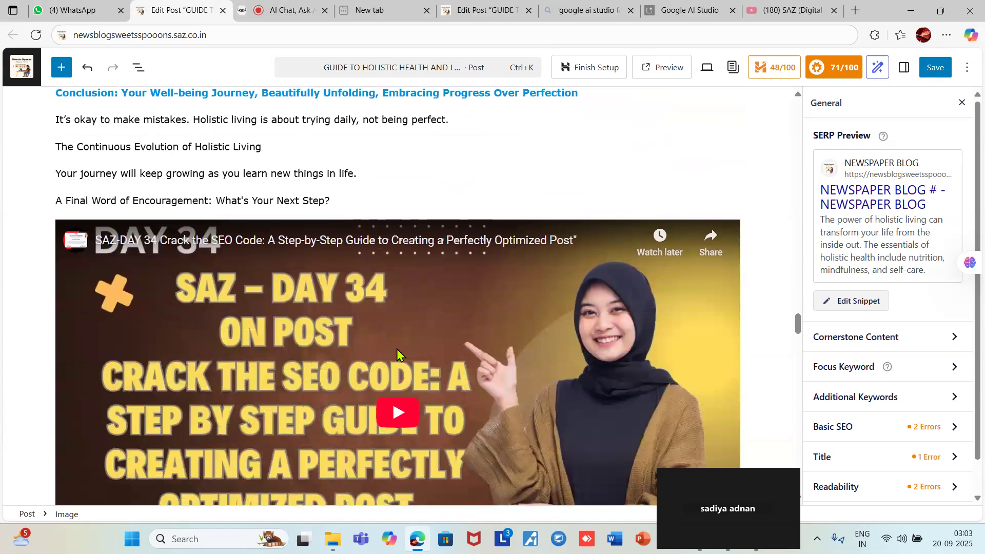
scroll(396, 349, down, 5)
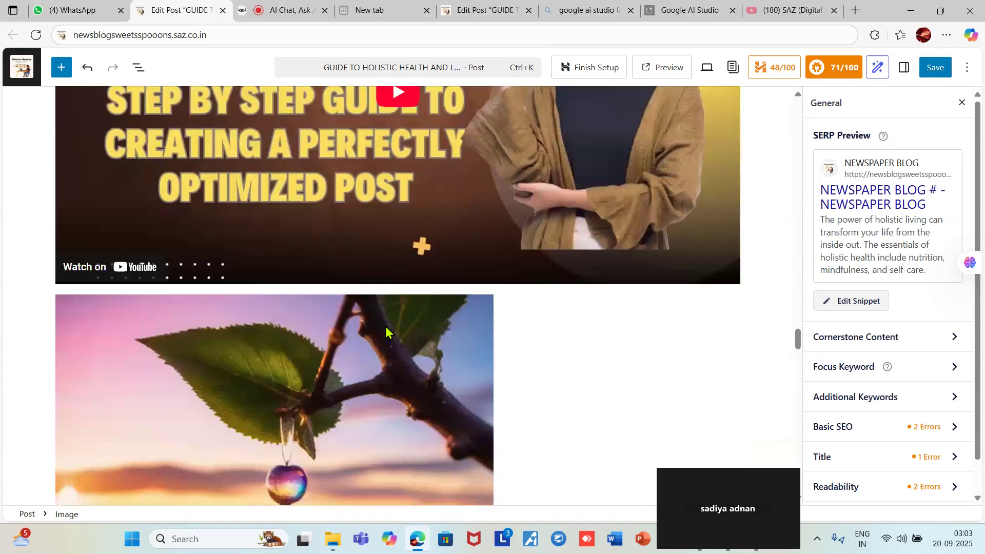
scroll(387, 331, up, 8)
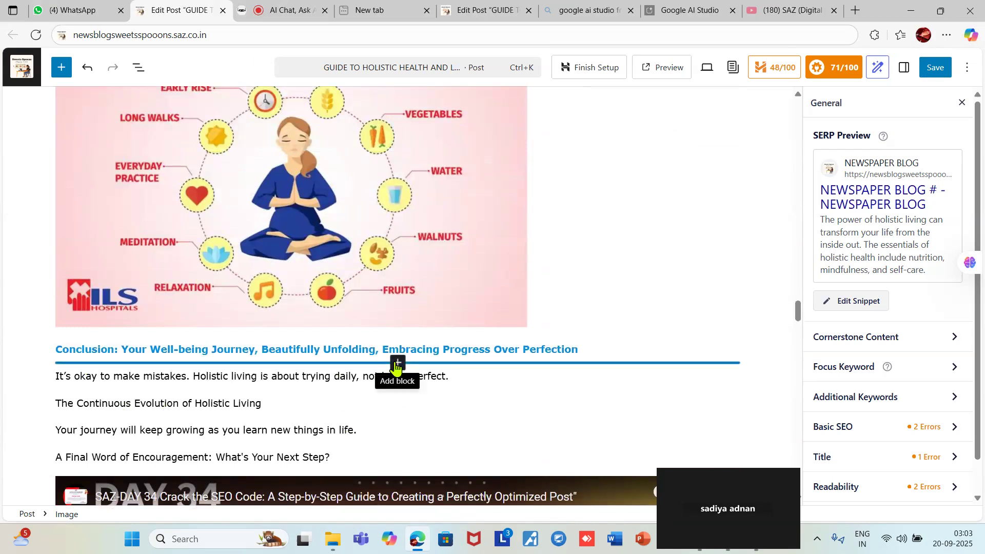
click(397, 364)
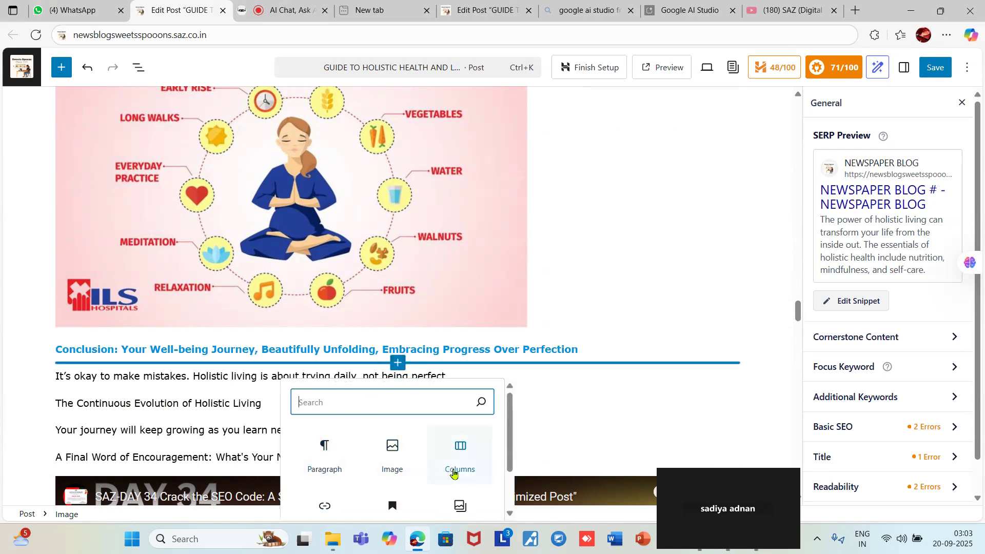
scroll(453, 473, down, 2)
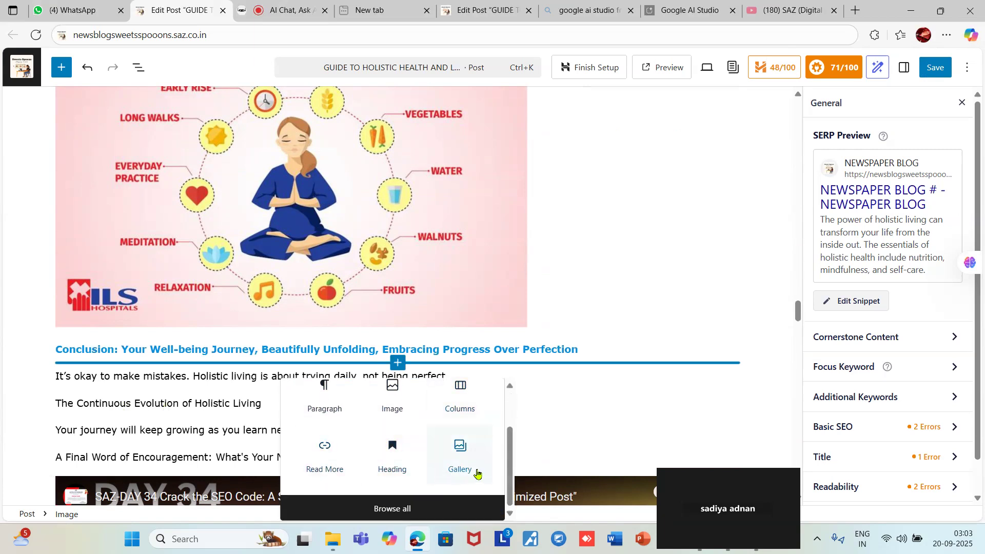
click(579, 430)
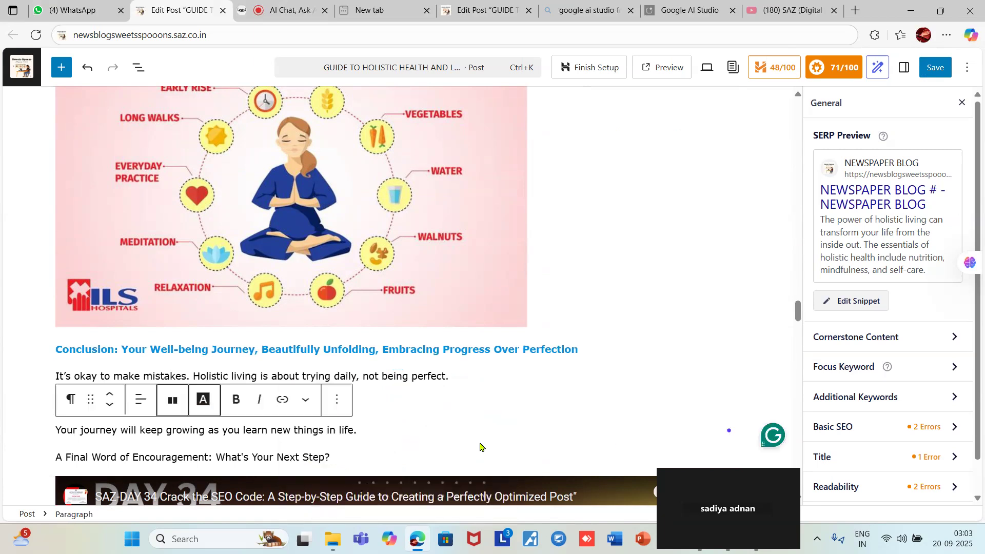
Review the post's closing section and questions, and read the Cornerstone Content explanation in the AIOSEO settings.
scroll(480, 446, down, 5)
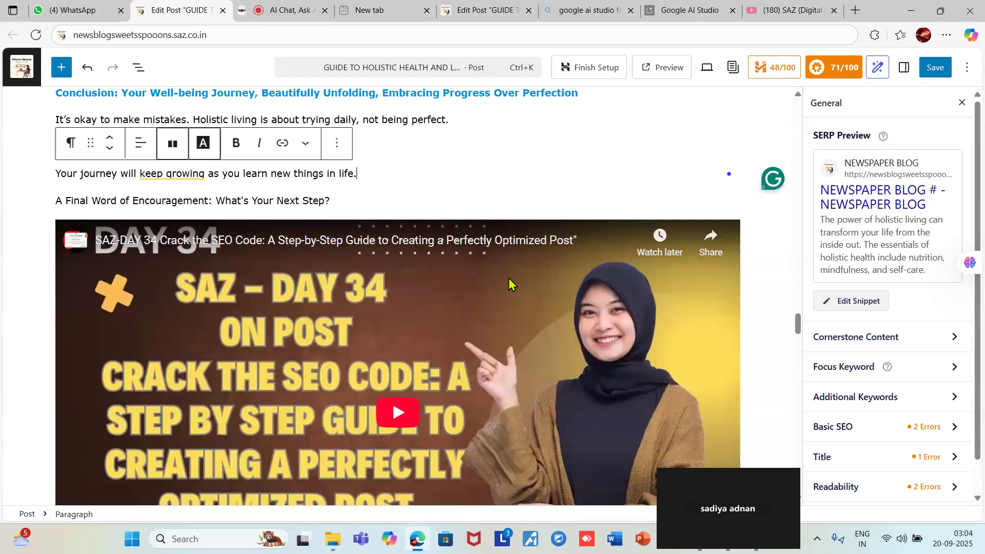
scroll(512, 365, down, 4)
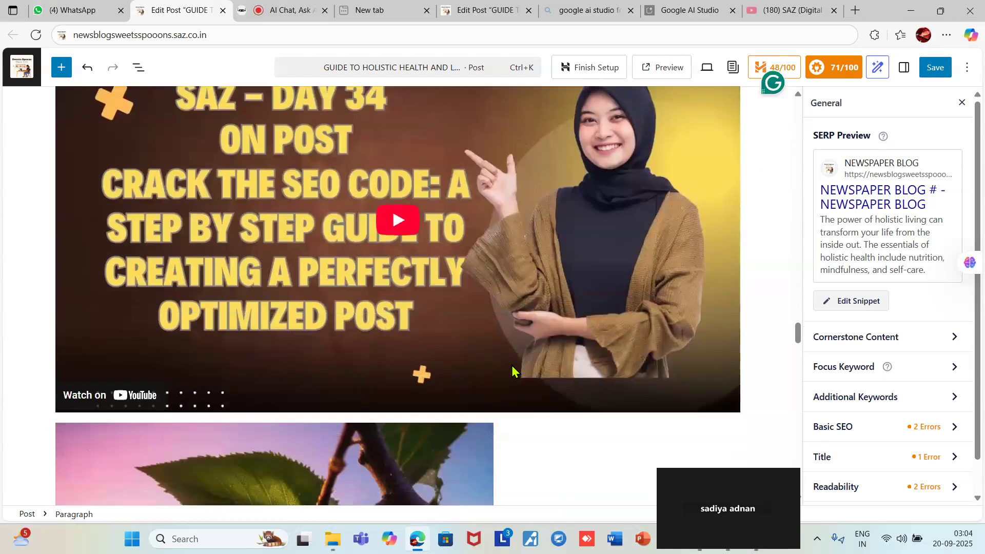
scroll(577, 393, down, 7)
scroll(405, 395, down, 6)
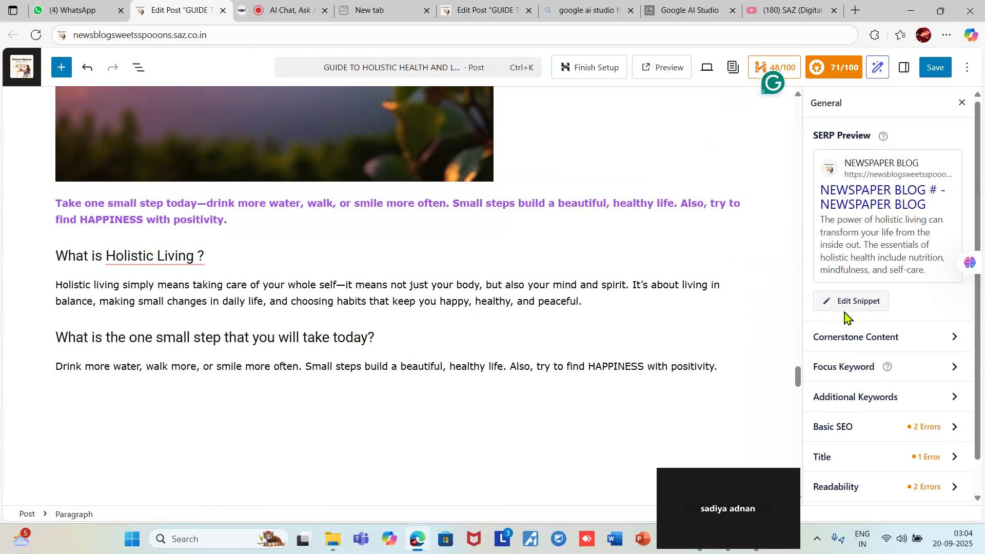
click(955, 338)
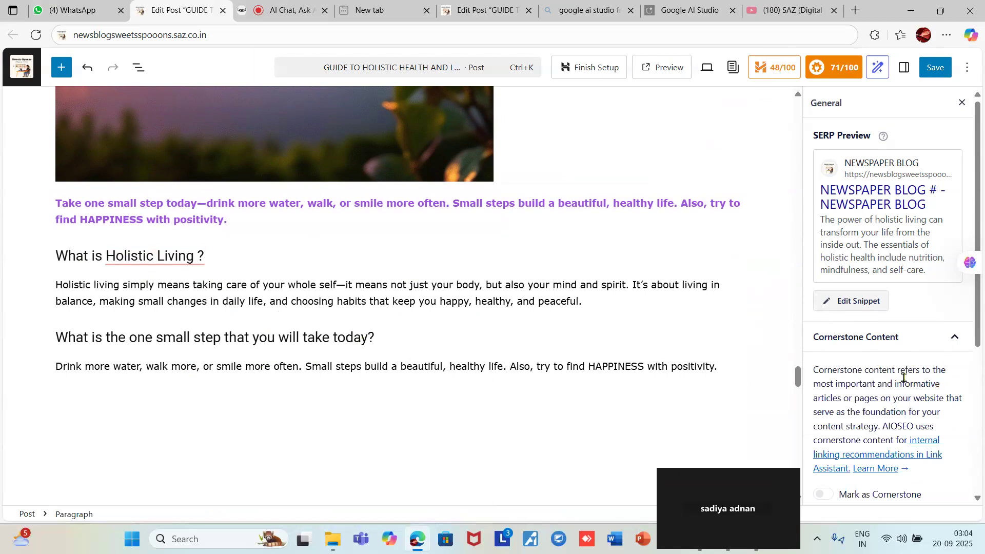
click(957, 340)
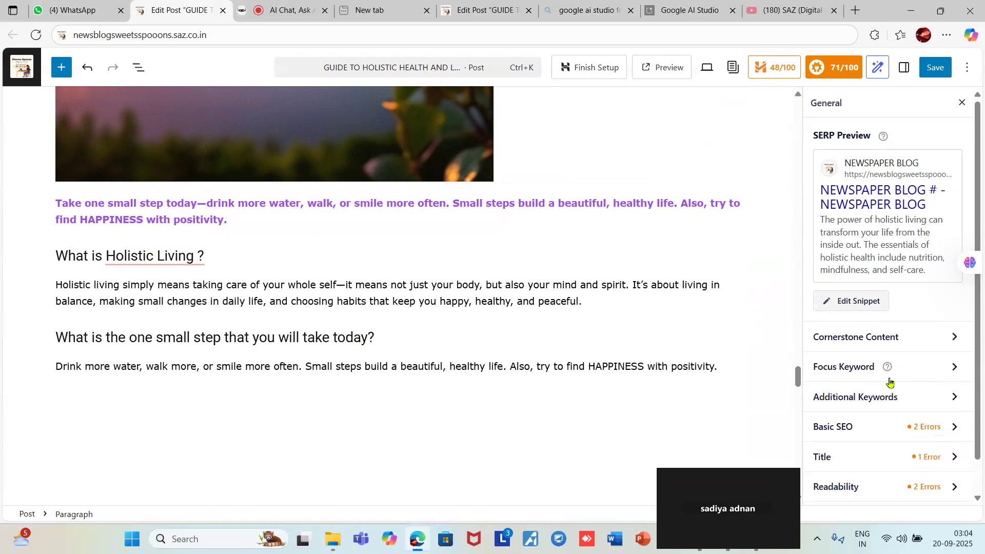
Fill in "HOLISTIC HEALTH AND LIVING" as the focus keyword text, removing the leading words "GUIDE TO" from the pasted title.
scroll(893, 387, down, 1)
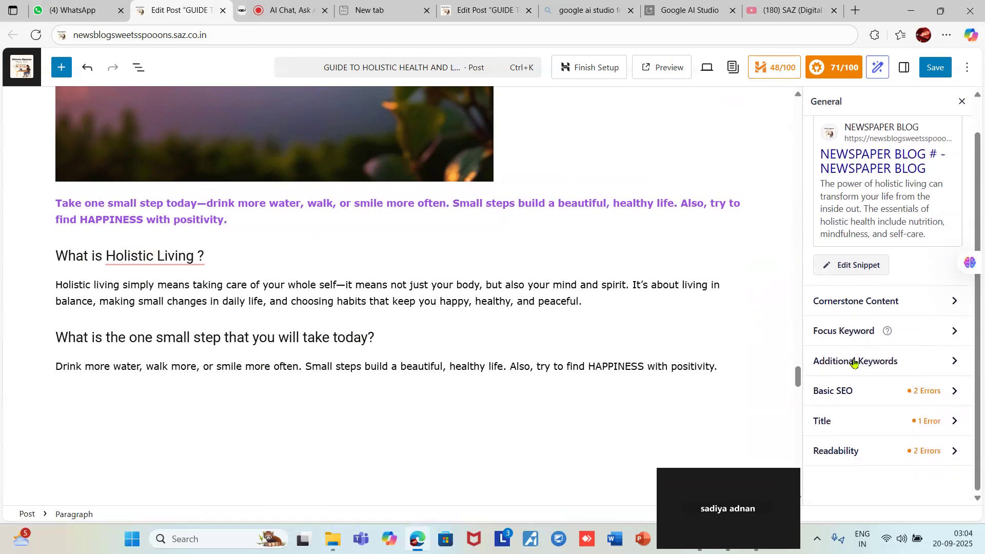
click(953, 331)
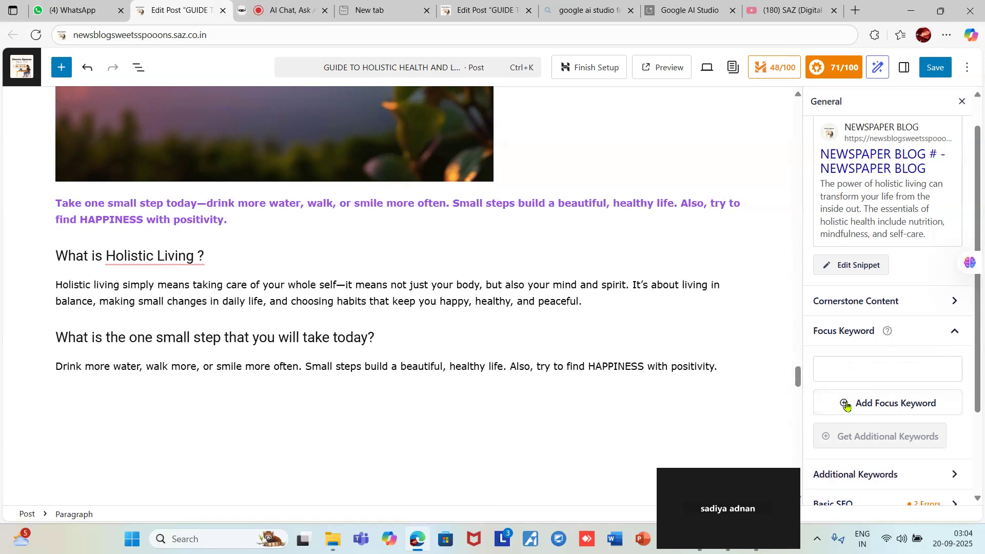
click(833, 375)
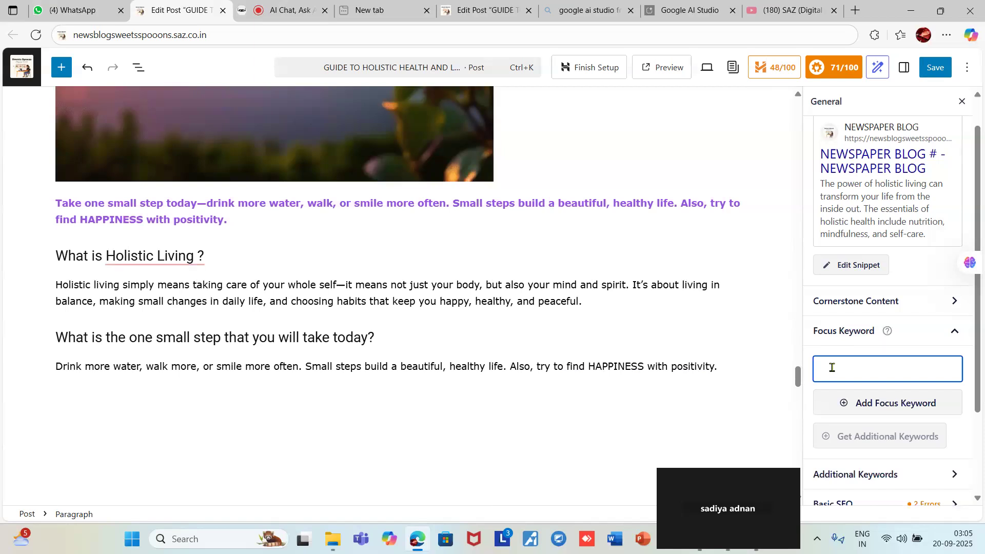
key(ctrl+v)
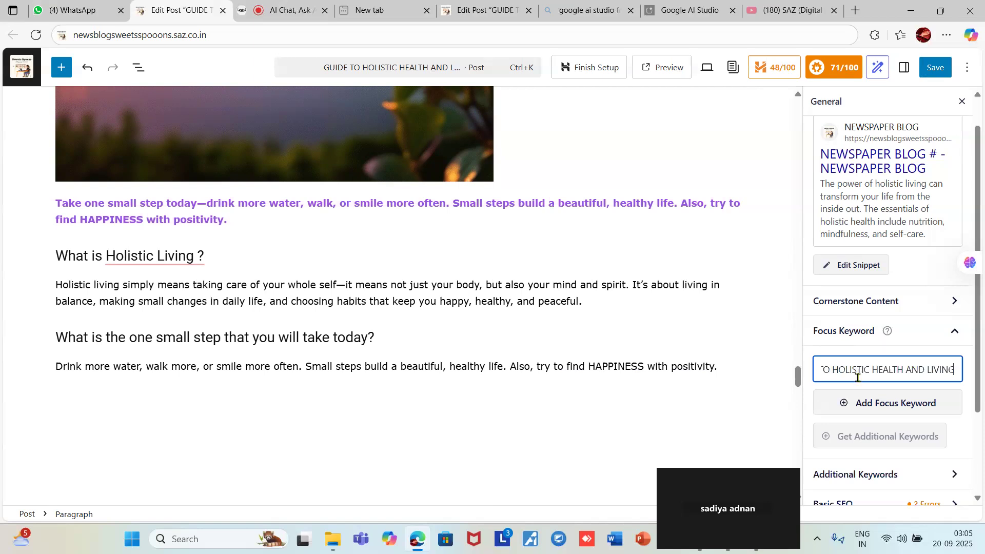
click(830, 370)
key(BackSpace)
key(BackSpace)
key(BackSpace)
key(BackSpace)
key(BackSpace)
key(BackSpace)
key(BackSpace)
key(BackSpace)
key(BackSpace)
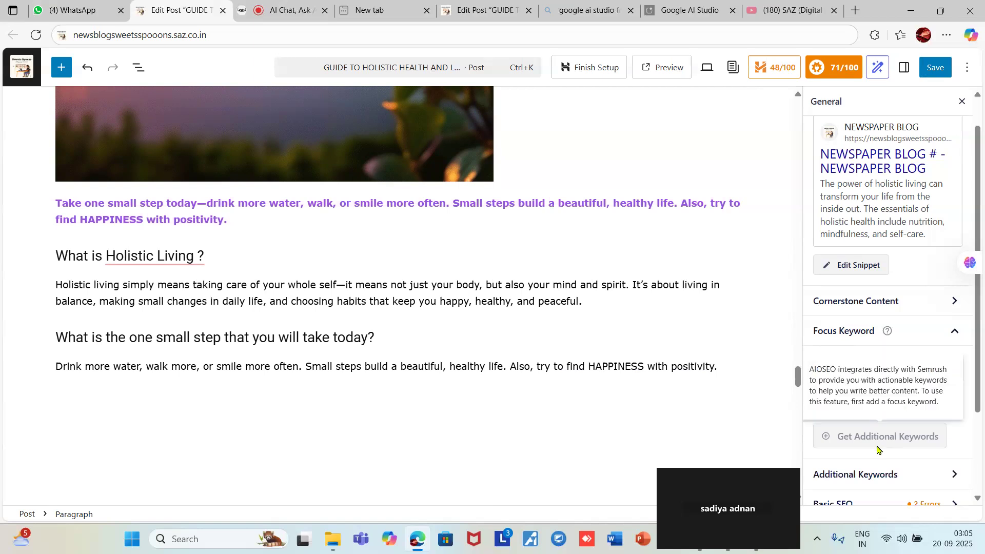
Expand the Basic SEO checks and examine the internal and external link results.
scroll(901, 465, down, 2)
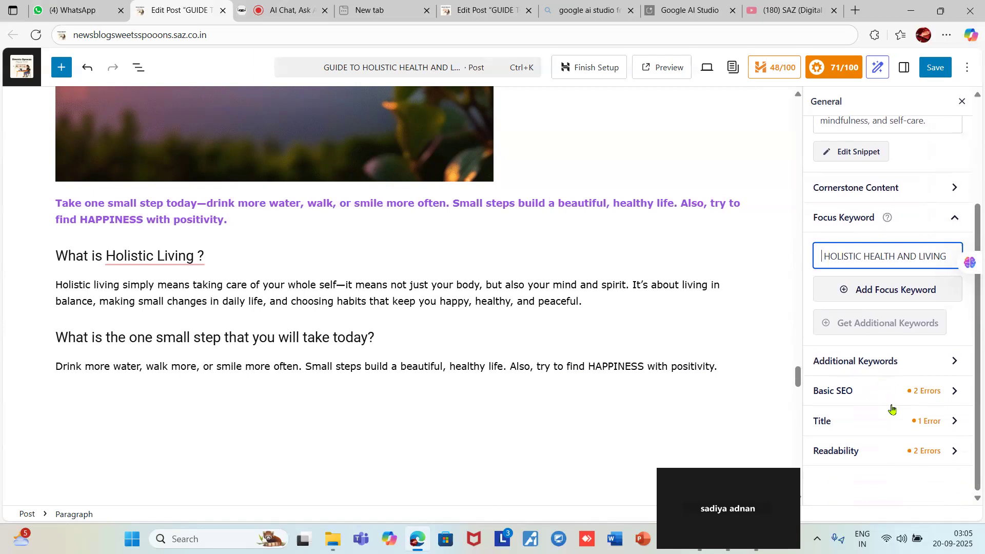
click(939, 406)
scroll(885, 444, down, 3)
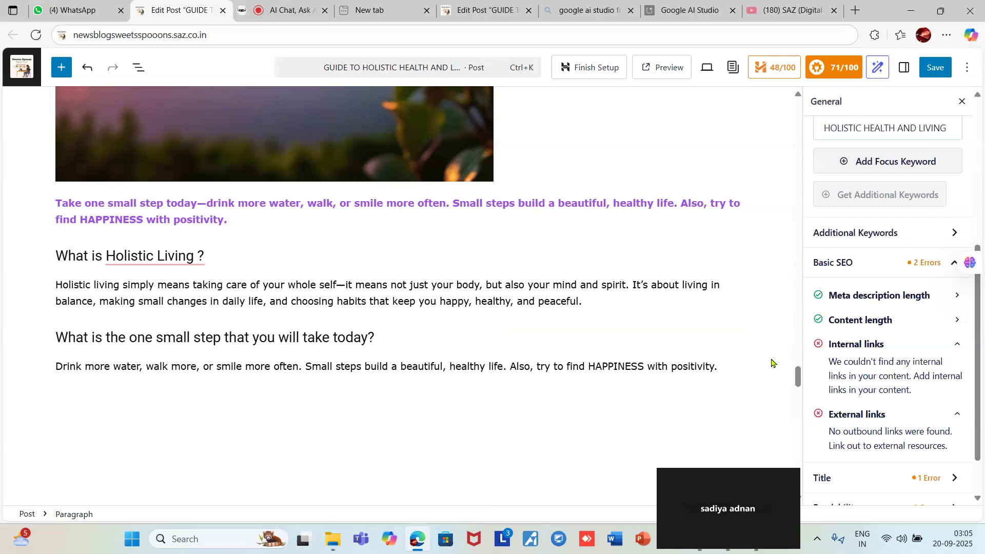
Try to copy the site's web address from the browser for use as an internal link.
scroll(572, 354, up, 10)
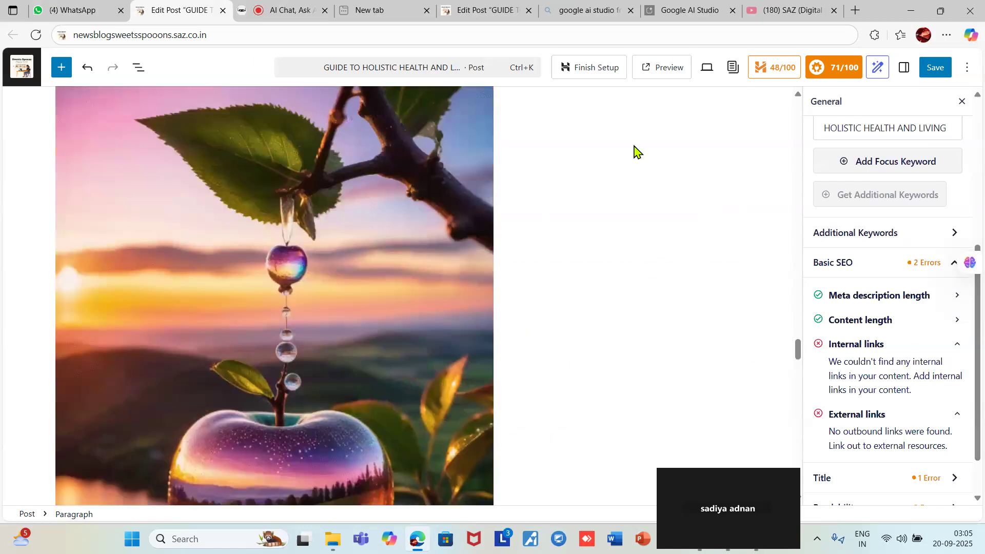
scroll(565, 175, up, 2)
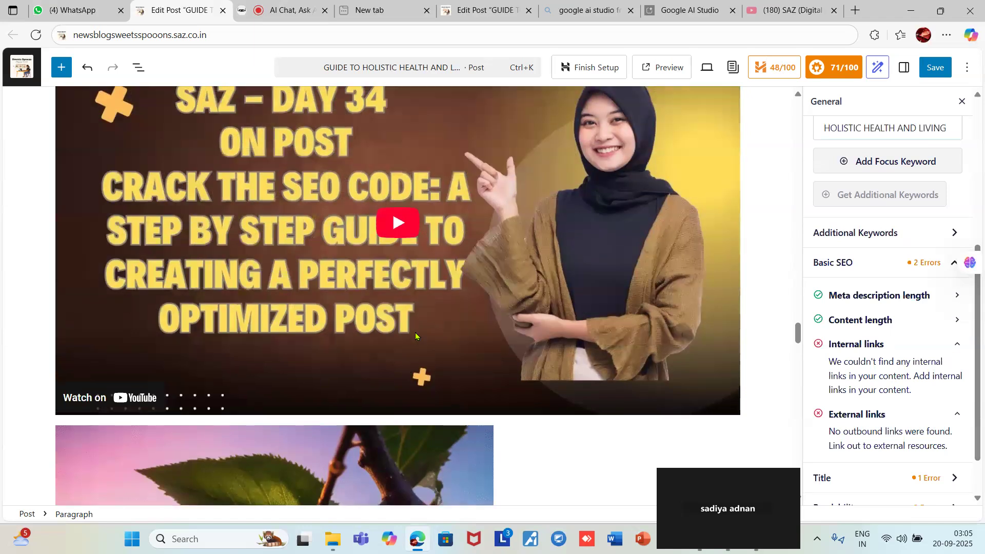
scroll(416, 333, up, 6)
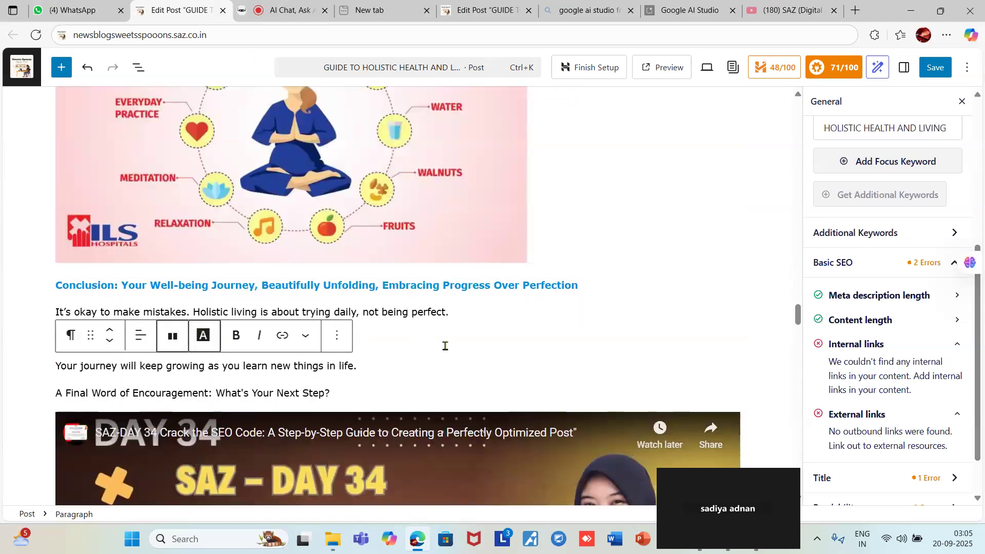
scroll(447, 346, up, 3)
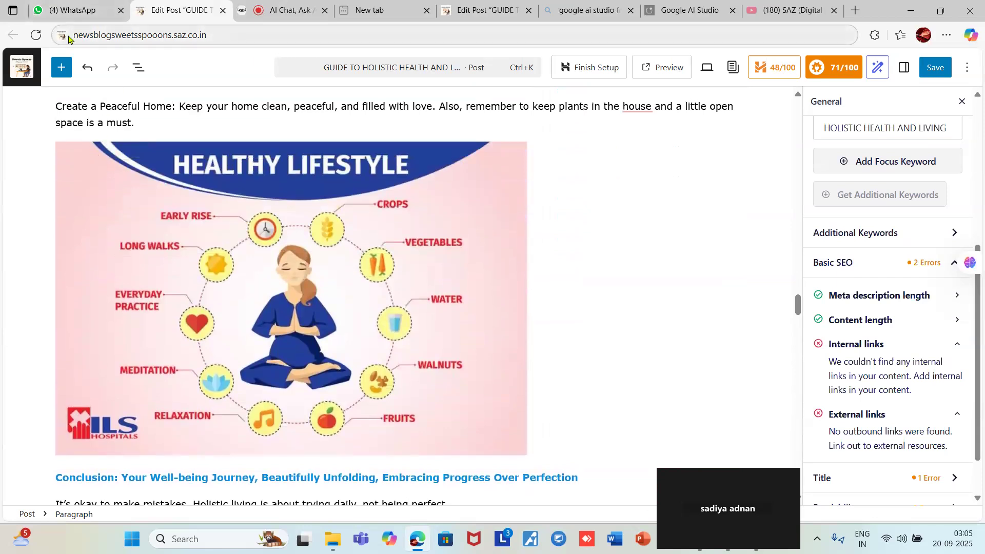
drag(71, 30, 215, 58)
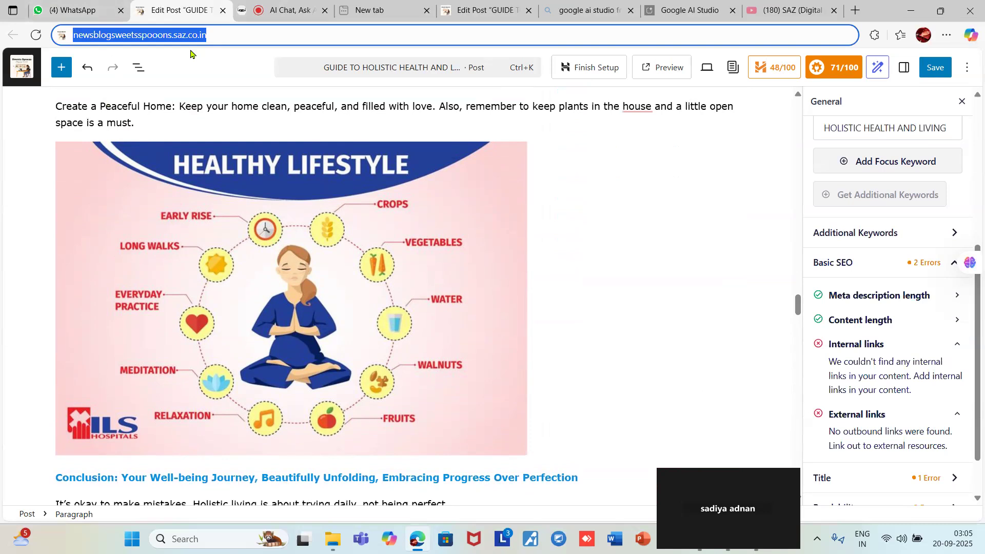
text(GUIDE TO HOLISTIC HEALTH AND LIVING)
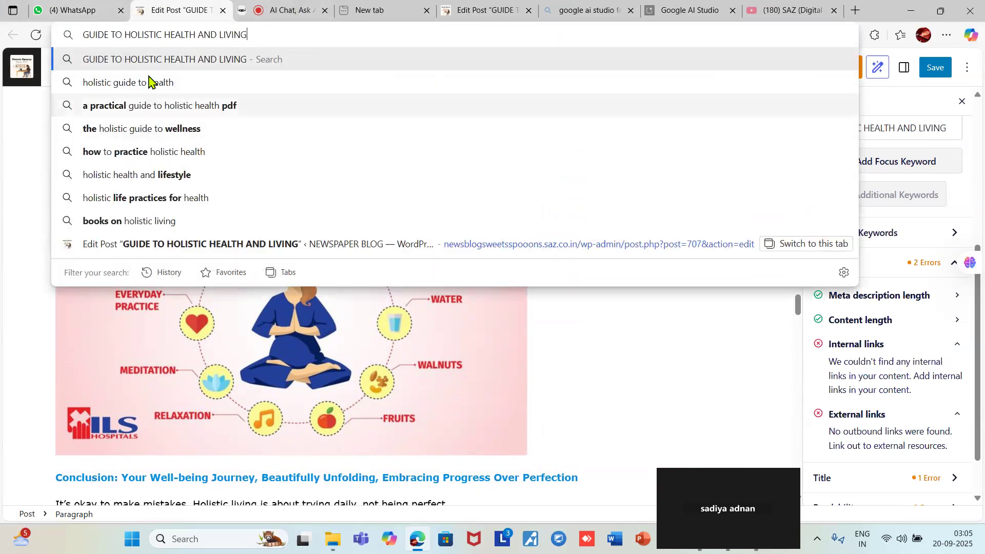
click(590, 406)
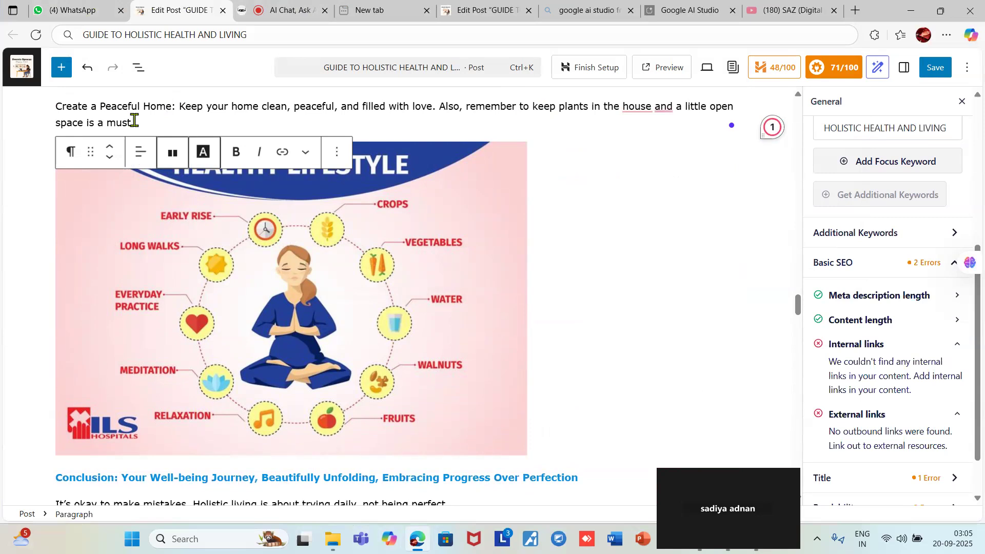
Try adding "GUIDE TO HOLISTIC HEALTH AND LIVING" at the end of the Share Progress paragraph, and delete the added text.
scroll(236, 173, up, 3)
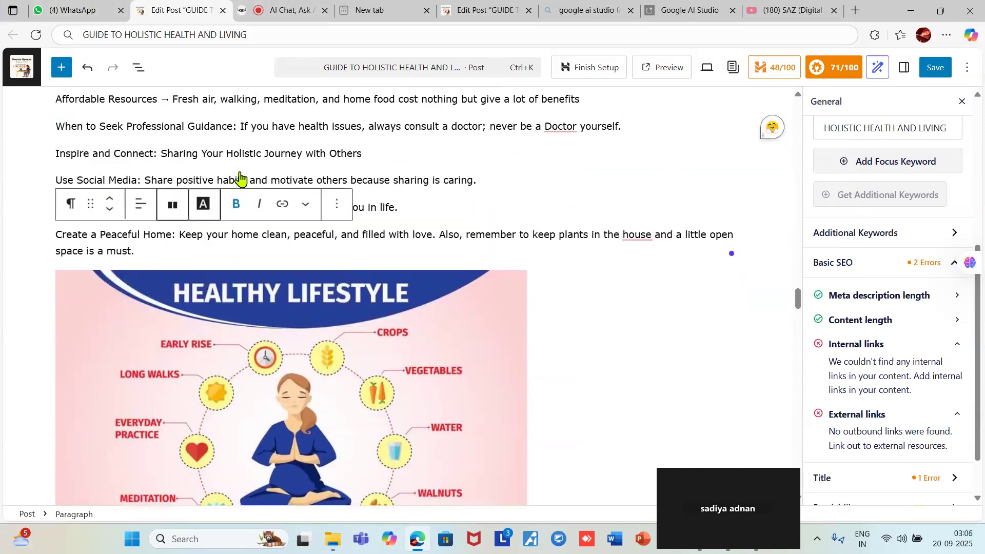
scroll(484, 184, up, 6)
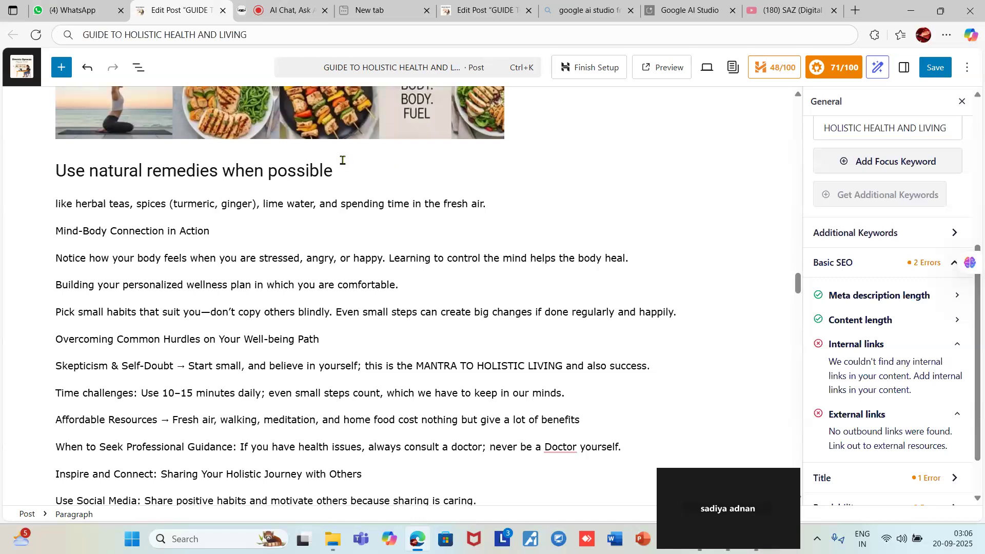
click(515, 138)
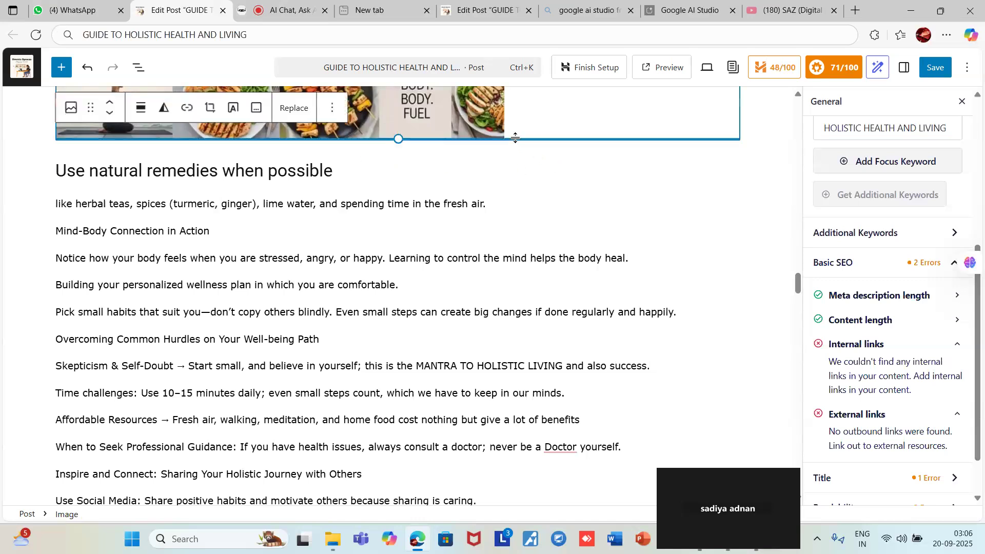
click(337, 173)
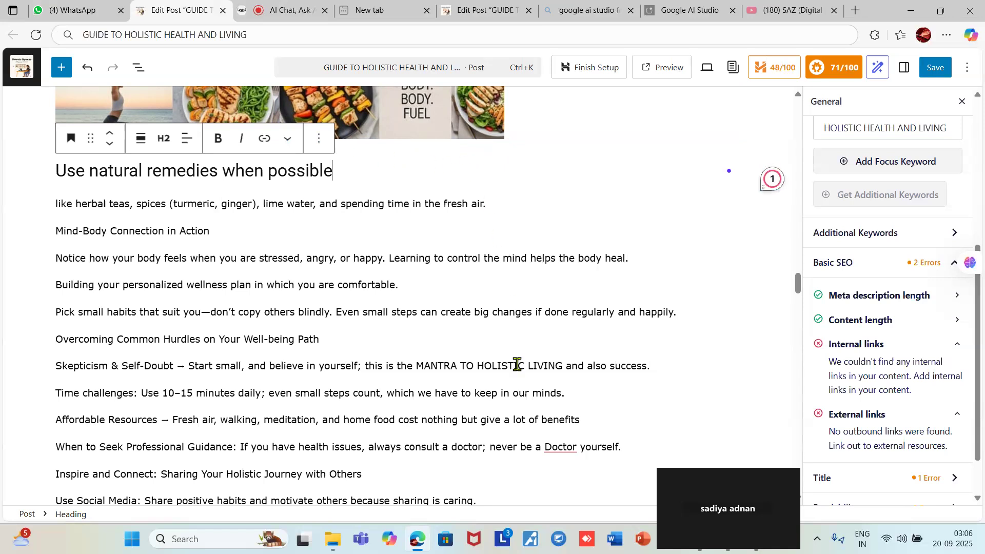
scroll(517, 365, down, 5)
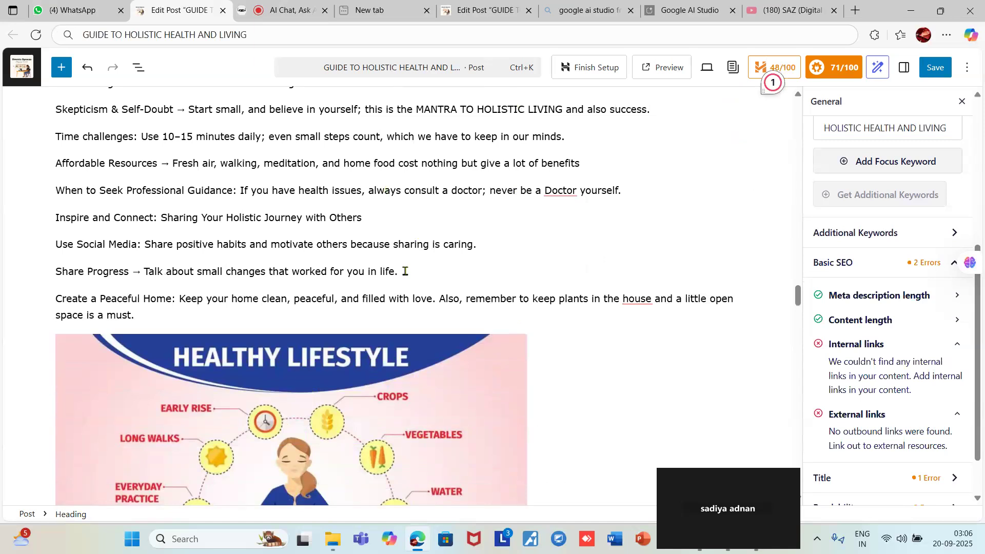
click(405, 271)
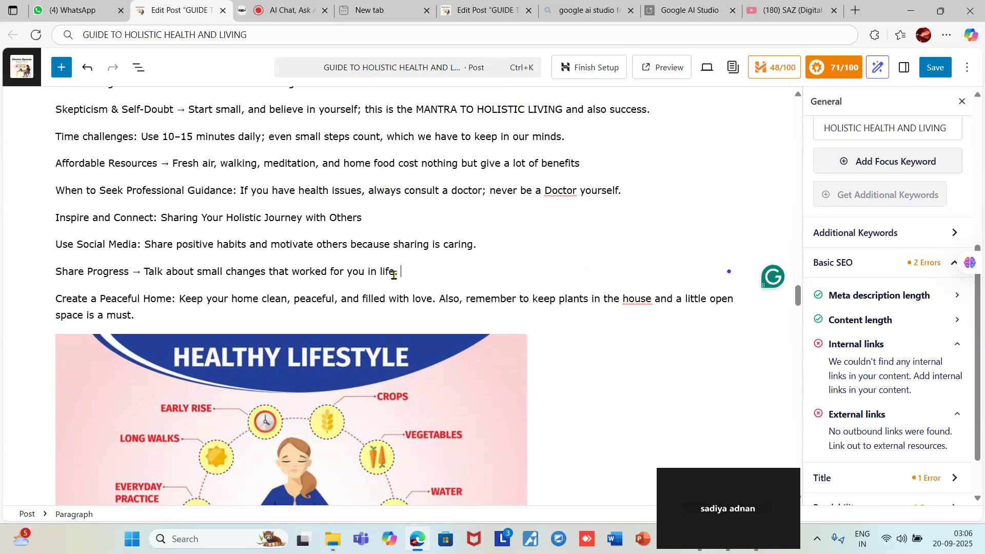
text(GUIDE TO HOLISTIC HEALTH AND LIVING)
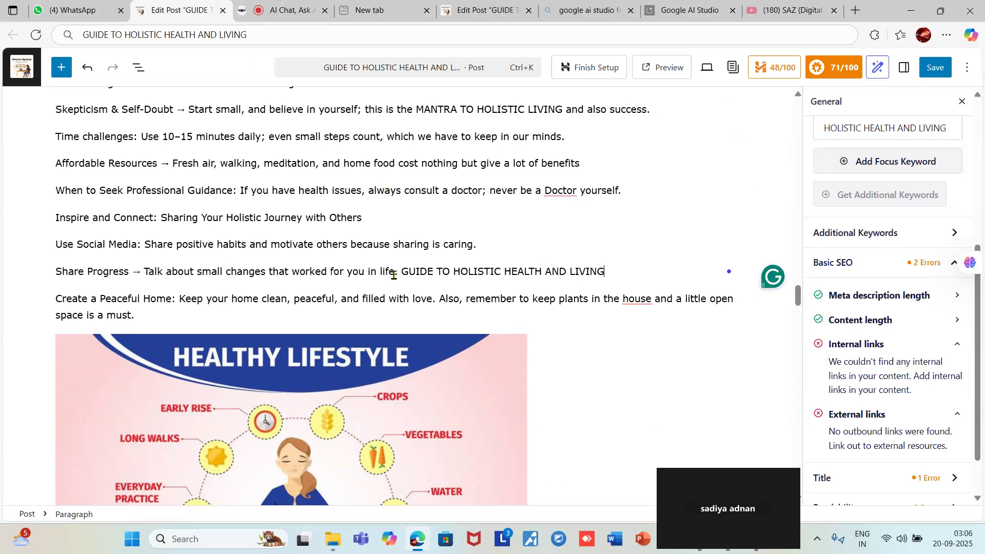
key(BackSpace)
key(BackSpace)
key(BackSpace)
key(BackSpace)
key(BackSpace)
key(BackSpace)
key(BackSpace)
key(BackSpace)
key(BackSpace)
key(BackSpace)
key(BackSpace)
key(BackSpace)
key(BackSpace)
key(BackSpace)
key(BackSpace)
key(BackSpace)
key(BackSpace)
key(BackSpace)
key(BackSpace)
key(BackSpace)
key(BackSpace)
key(BackSpace)
key(BackSpace)
key(BackSpace)
key(BackSpace)
key(BackSpace)
key(BackSpace)
key(BackSpace)
key(BackSpace)
key(BackSpace)
key(BackSpace)
key(BackSpace)
key(BackSpace)
key(BackSpace)
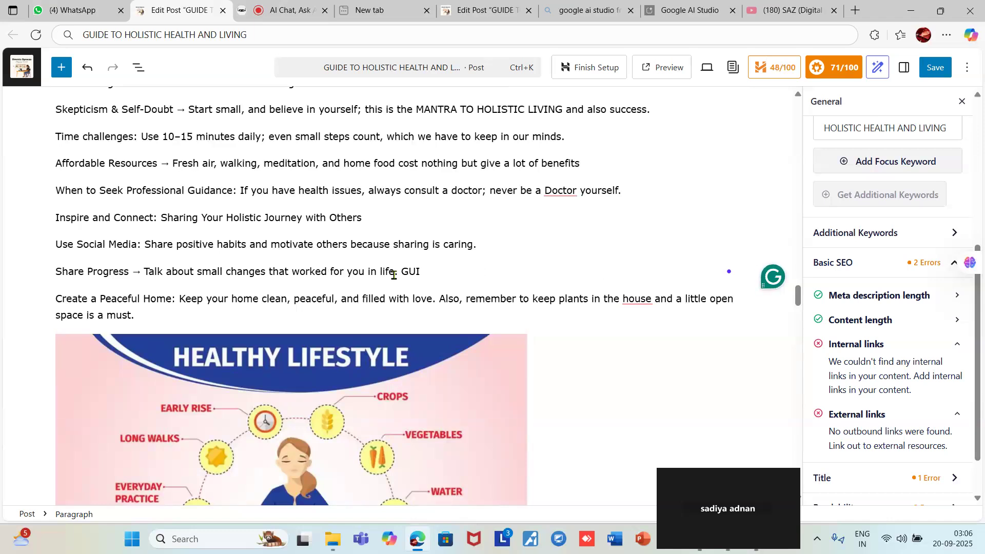
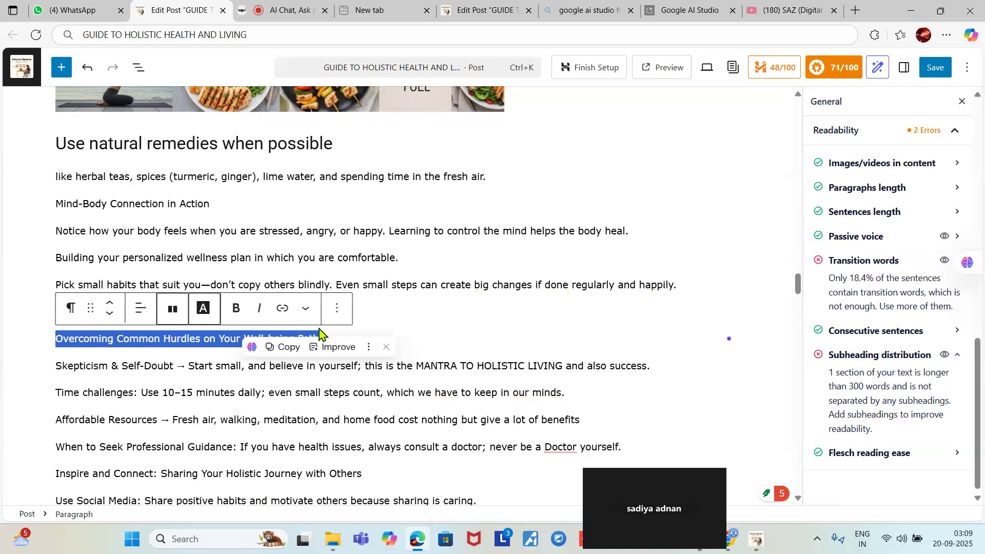
Paste a copy of the line "Overcoming Common Hurdles on Your Well-being Path" into the empty paragraph directly above it.
click(271, 353)
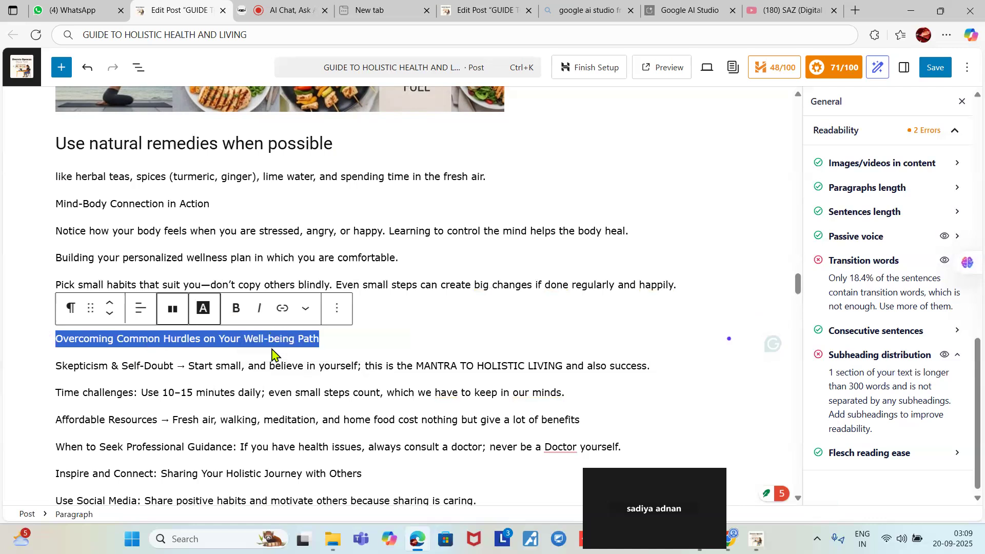
click(49, 314)
click(59, 311)
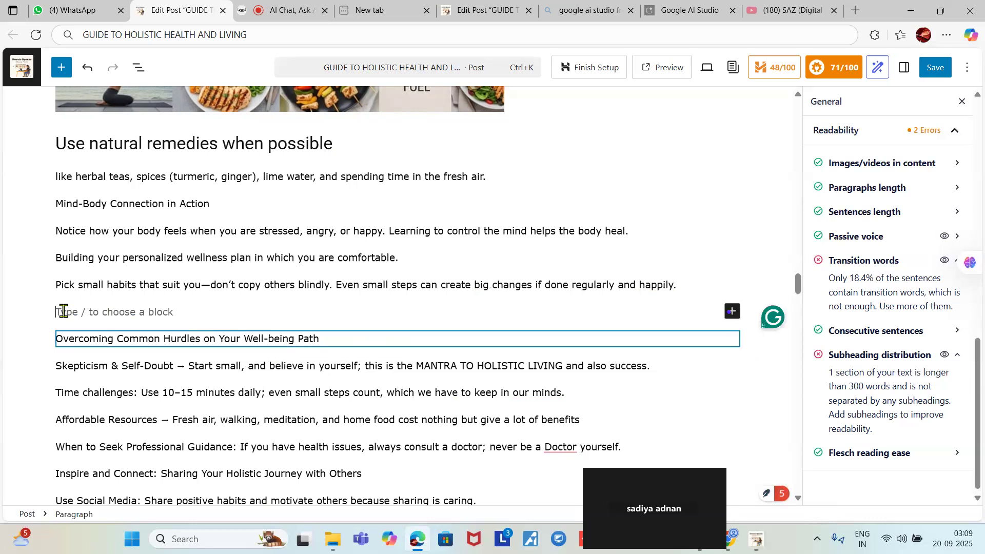
text(Overcoming Common Hurdles on Your Well-being Path)
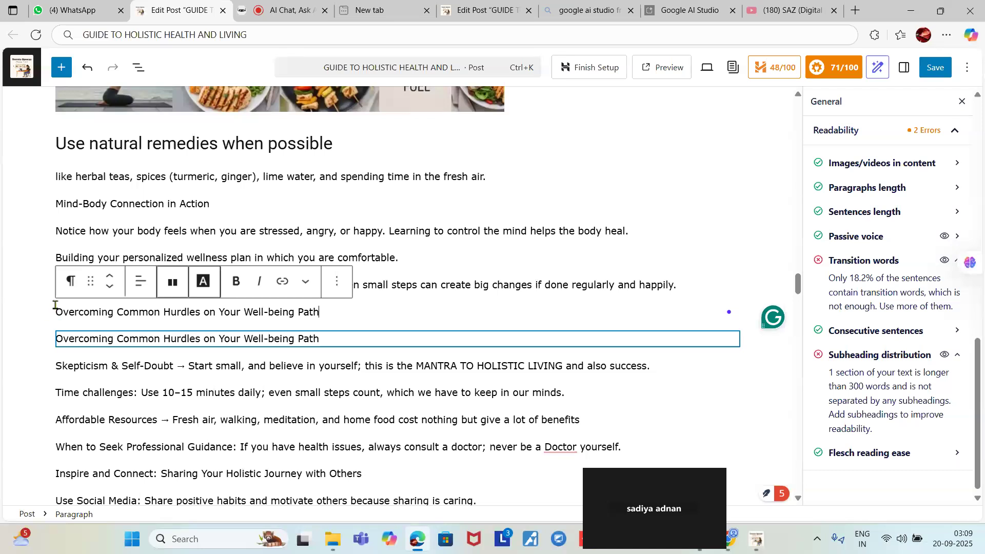
Transform both "Overcoming Common Hurdles on Your Well-being Path" paragraphs into headings.
drag(54, 311, 308, 340)
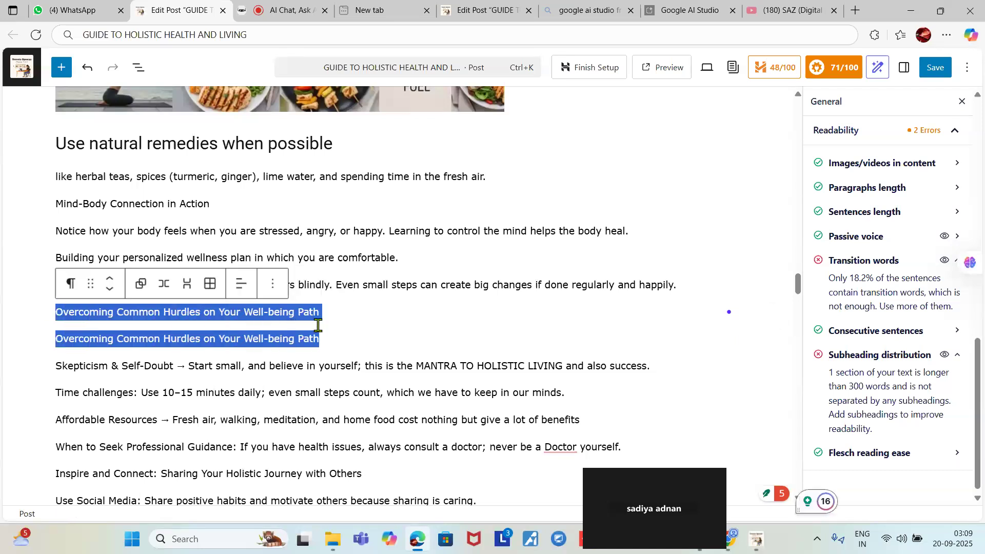
click(72, 284)
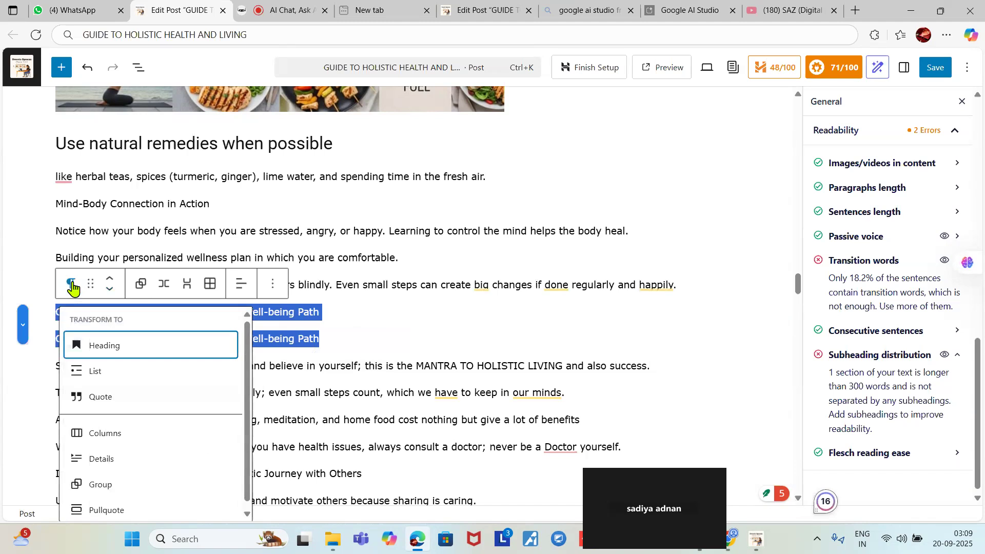
click(84, 347)
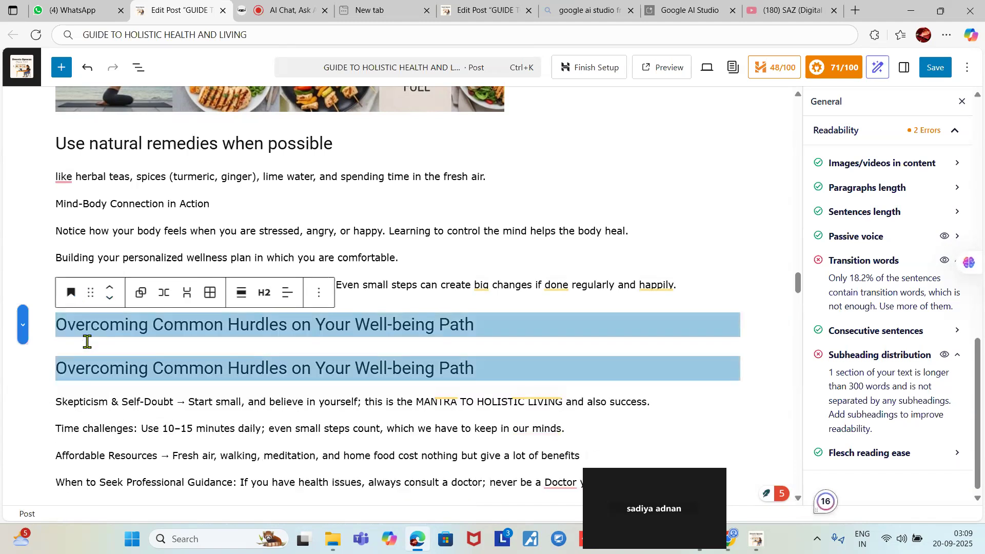
click(17, 324)
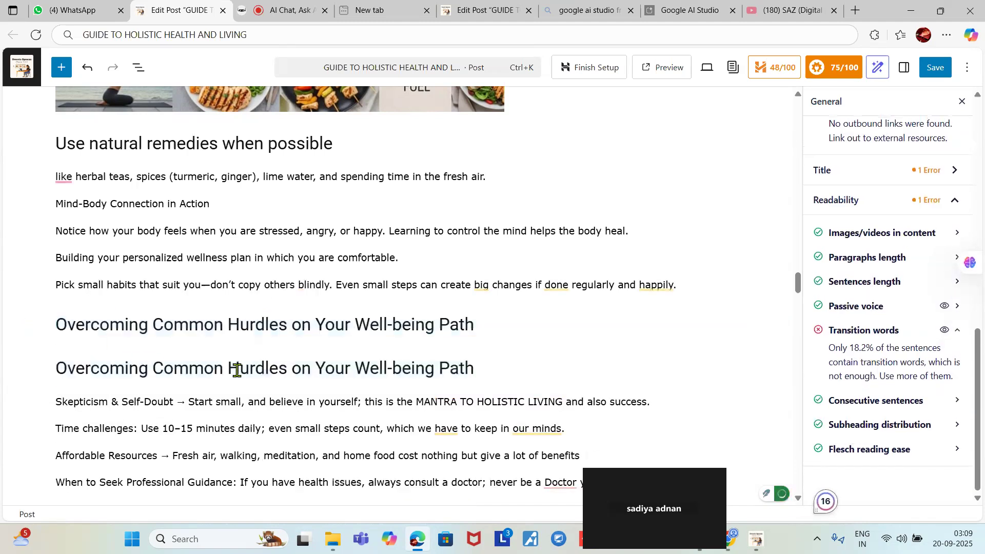
Delete the lower duplicate of the "Overcoming Common Hurdles on Your Well-being Path" heading.
click(474, 371)
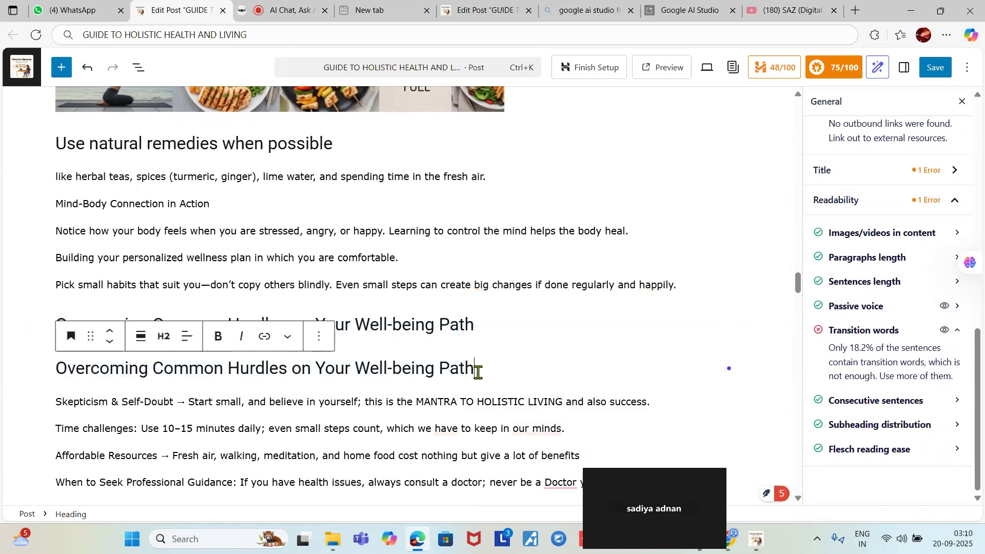
key(BackSpace)
key(BackSpace)
key(BackSpace)
key(BackSpace)
key(BackSpace)
key(BackSpace)
key(BackSpace)
key(BackSpace)
key(BackSpace)
key(BackSpace)
key(BackSpace)
key(BackSpace)
key(BackSpace)
key(BackSpace)
key(BackSpace)
key(BackSpace)
key(BackSpace)
key(BackSpace)
key(BackSpace)
key(BackSpace)
key(BackSpace)
key(BackSpace)
key(BackSpace)
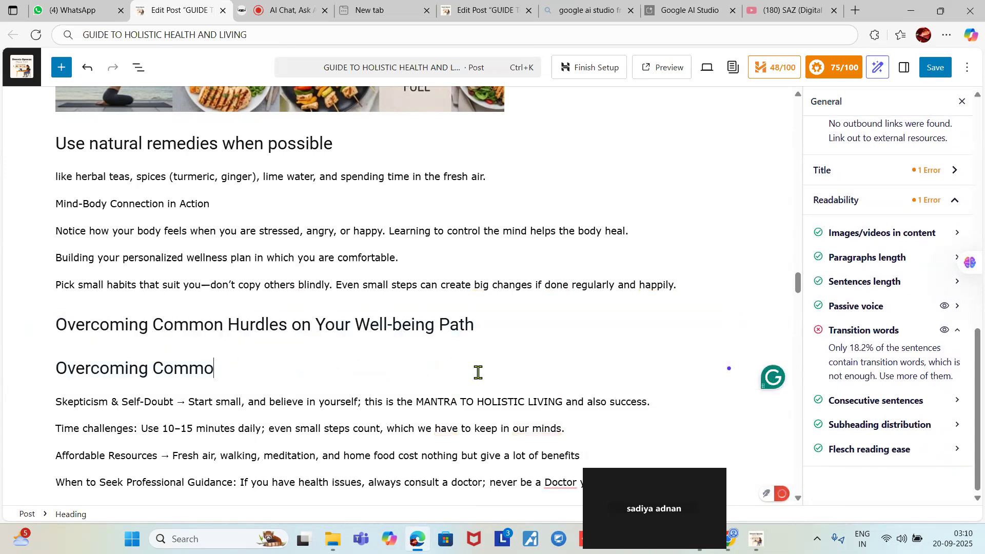
key(BackSpace)
key(BackSpace)
key(BackSpace)
key(BackSpace)
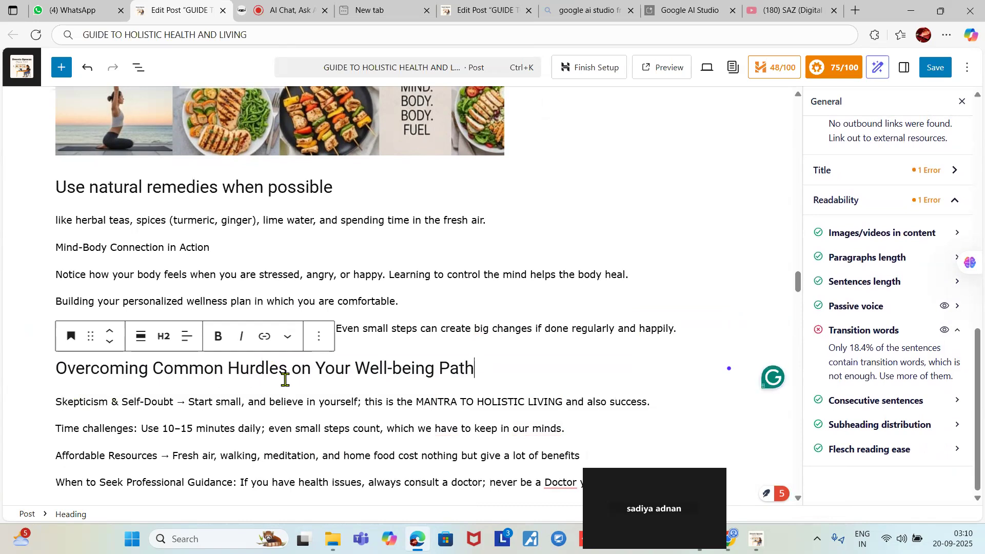
Review the post's text, headings and image collages from the Common Hurdles heading back through the Holistic Well-being section.
mouse_move(400, 388)
mouse_move(548, 421)
scroll(691, 367, up, 3)
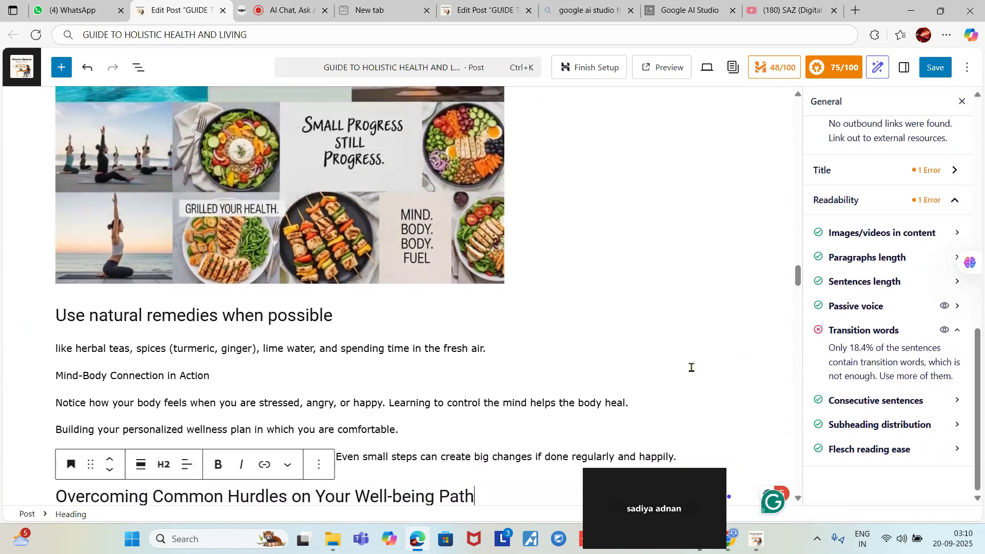
scroll(691, 367, up, 10)
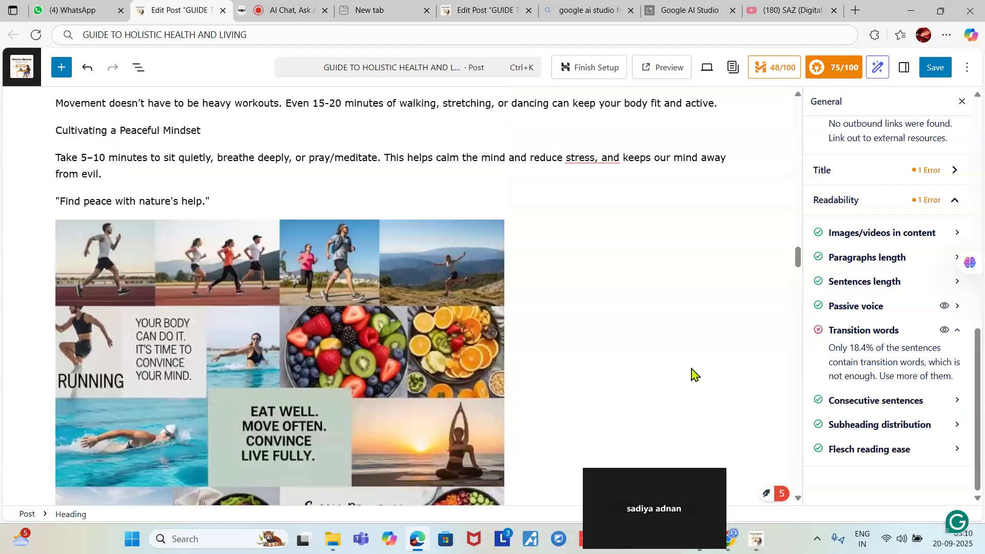
scroll(692, 367, up, 10)
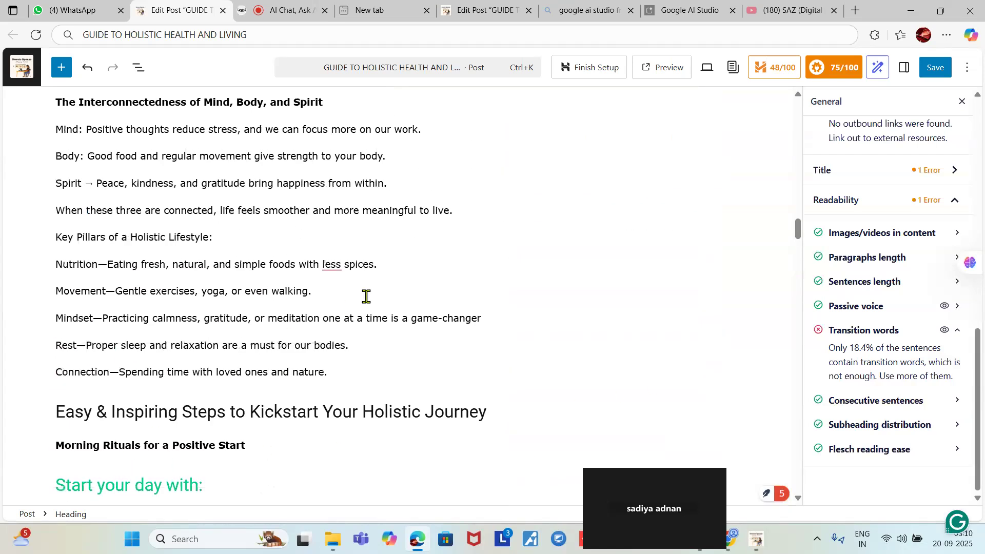
scroll(379, 307, up, 1)
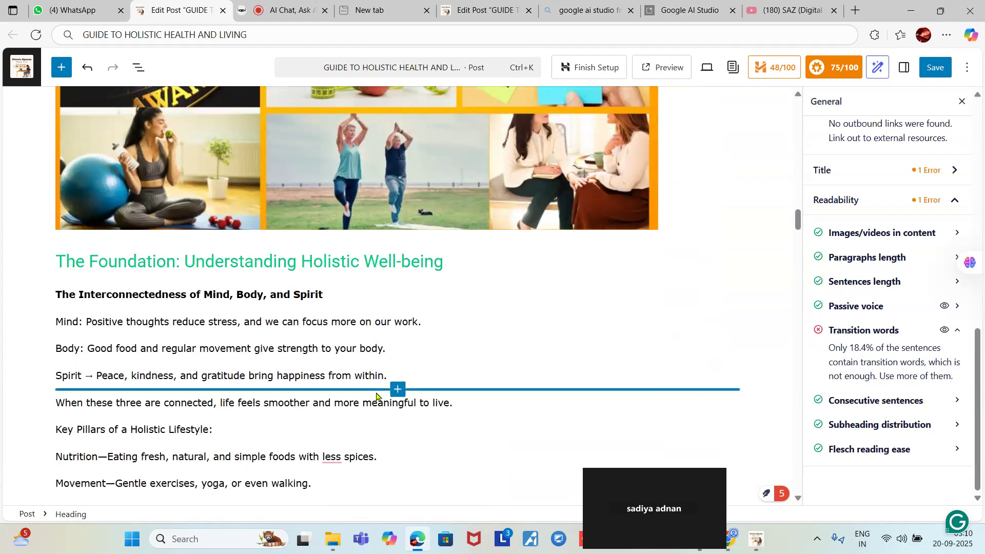
scroll(379, 393, up, 5)
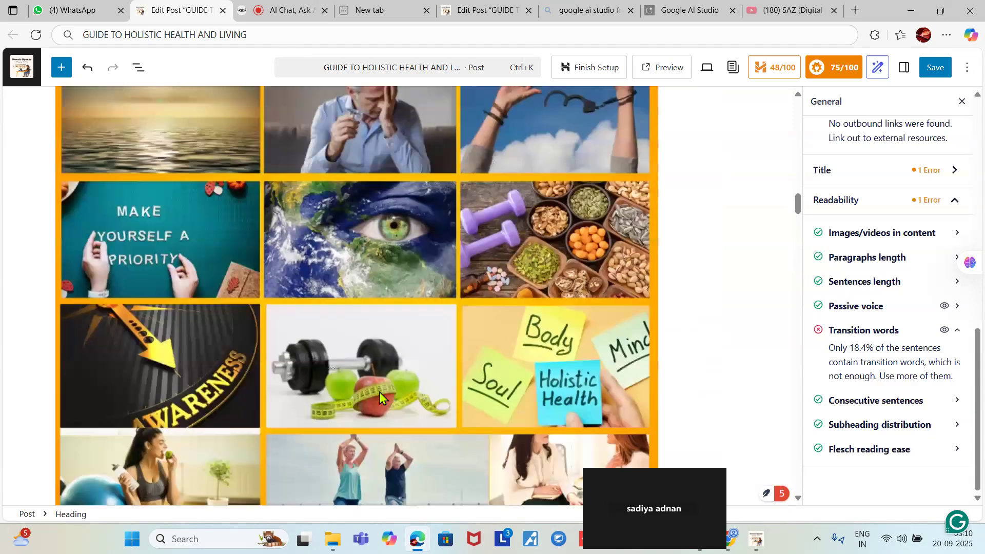
scroll(382, 391, up, 5)
scroll(386, 390, down, 5)
scroll(386, 395, down, 6)
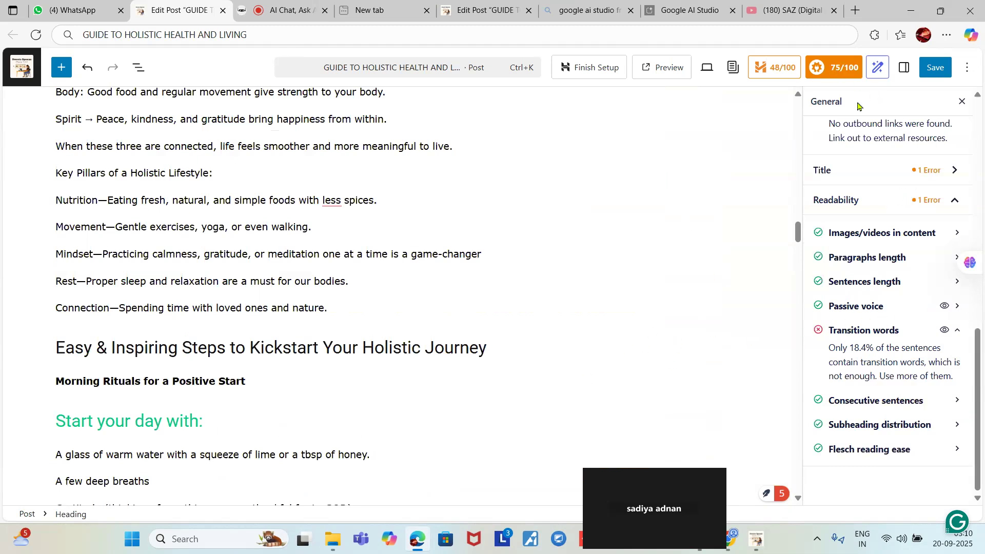
Open the Headline Analyzer and examine the title's score, word balance, sentiment, headline type and character count.
click(775, 68)
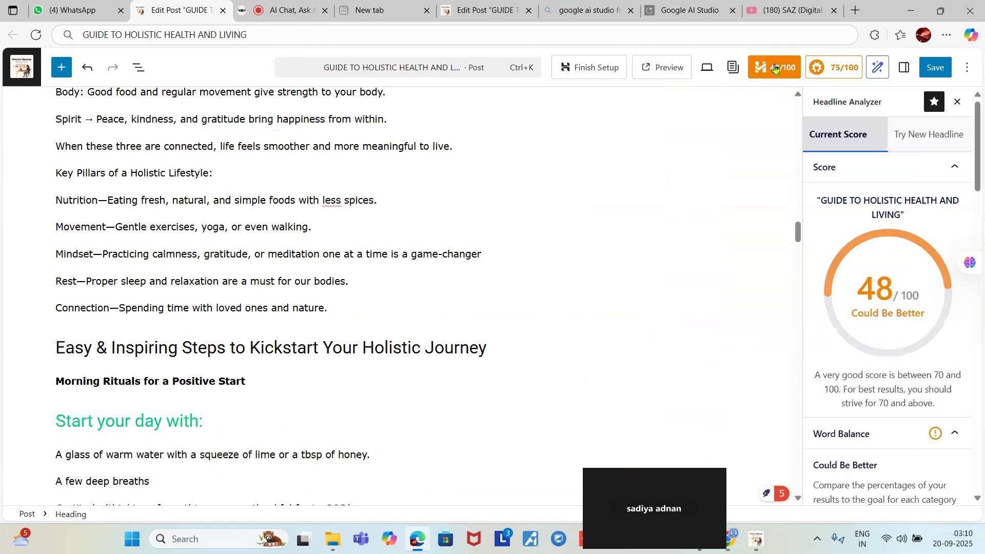
scroll(924, 256, down, 5)
scroll(911, 275, down, 4)
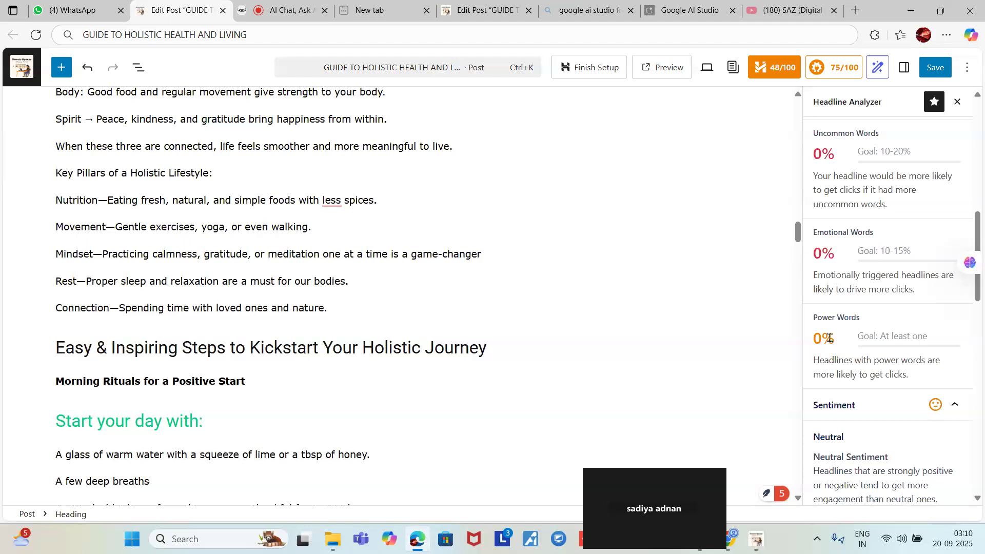
scroll(867, 368, down, 5)
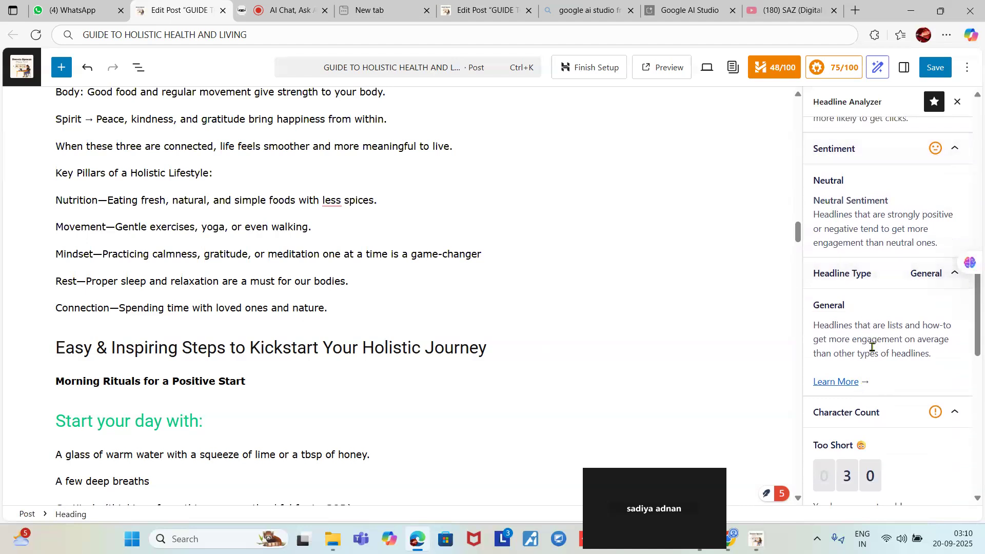
Examine the Headline Analyzer's character count, word count, beginning and ending words, and search preview for the post title.
scroll(879, 353, down, 3)
scroll(880, 356, down, 2)
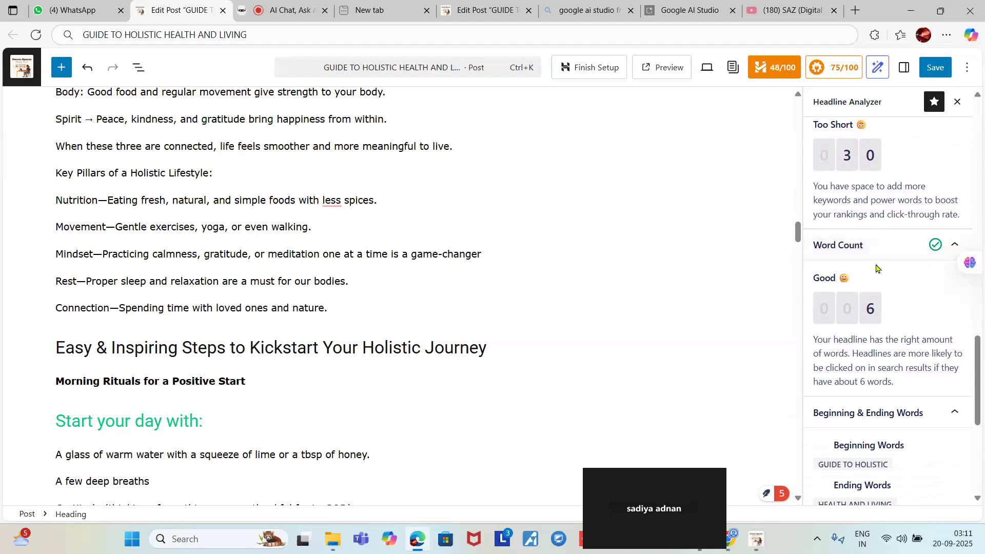
scroll(856, 174, up, 1)
scroll(856, 184, up, 2)
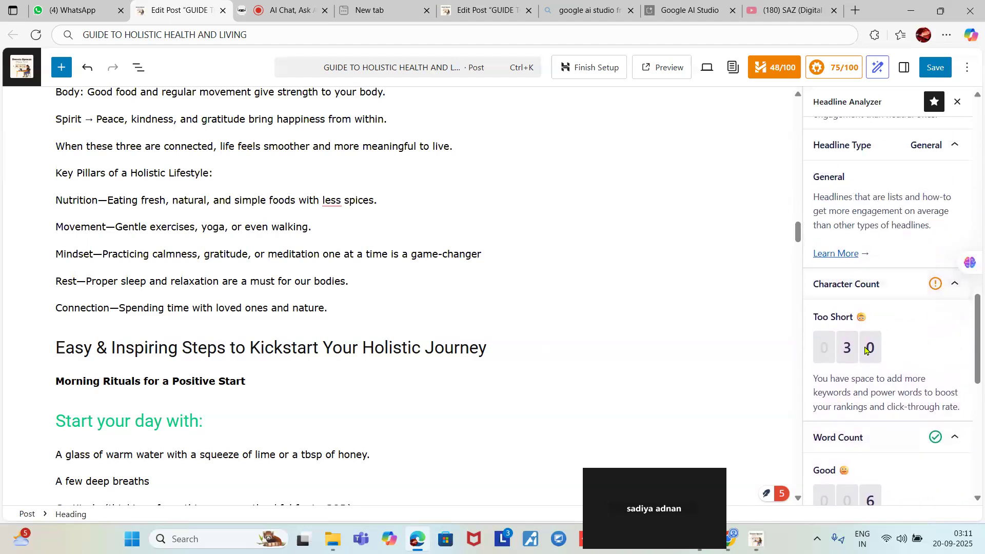
click(955, 286)
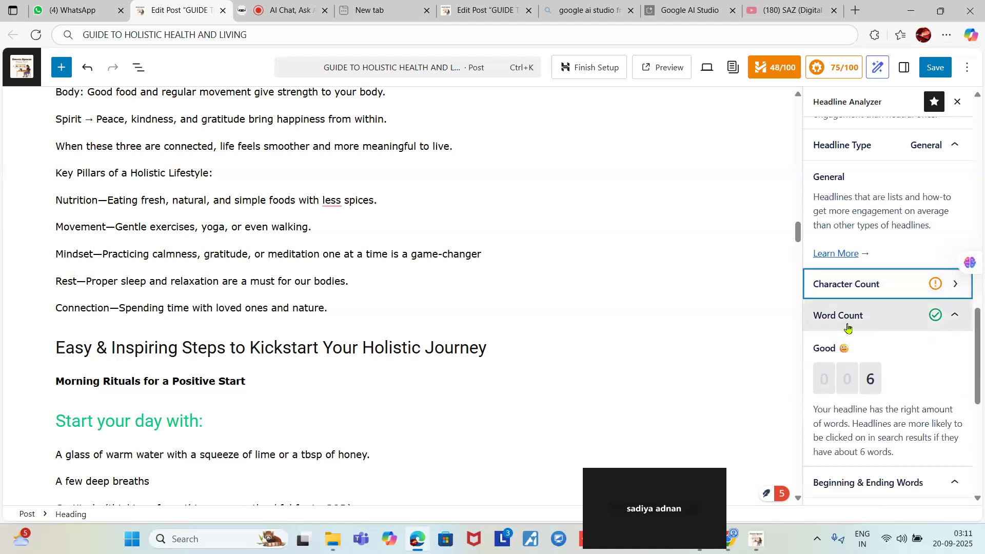
click(938, 293)
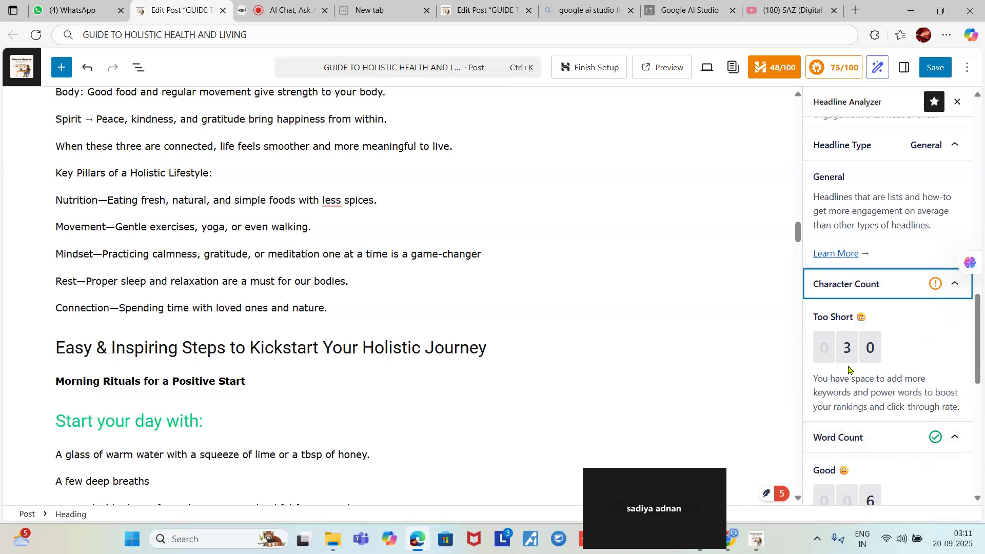
scroll(849, 369, down, 10)
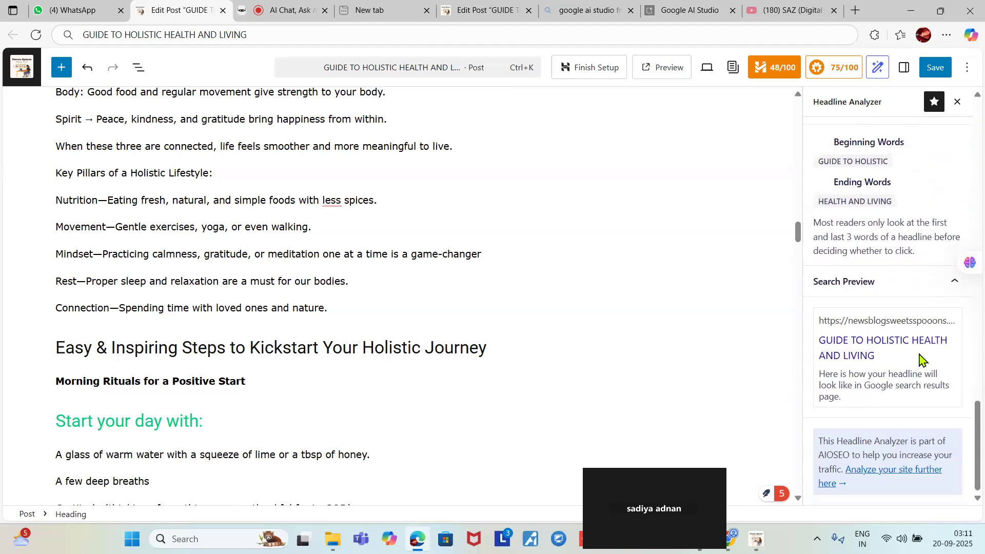
scroll(870, 368, up, 8)
scroll(875, 354, up, 8)
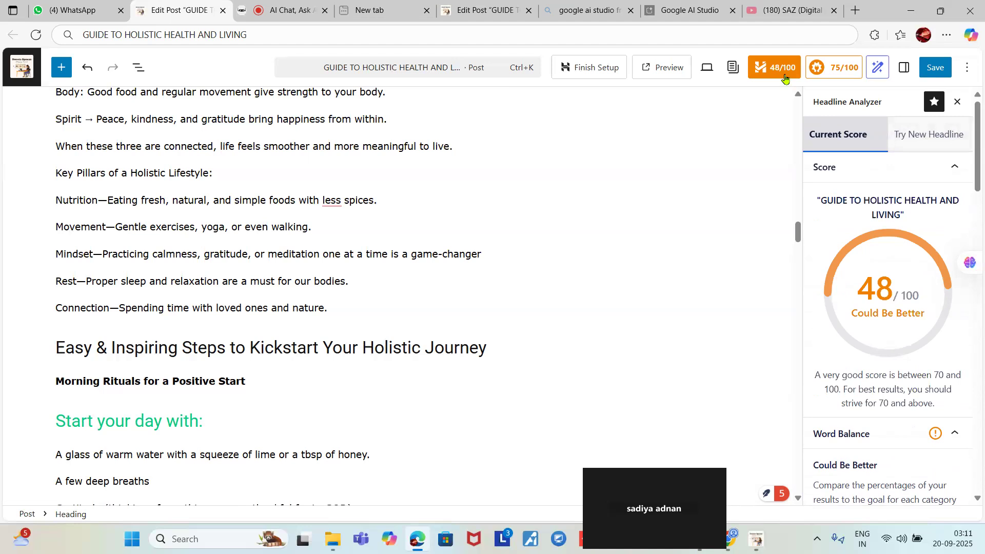
Close and reopen the Headline Analyzer, and switch to the AIOSEO settings for the post.
click(786, 77)
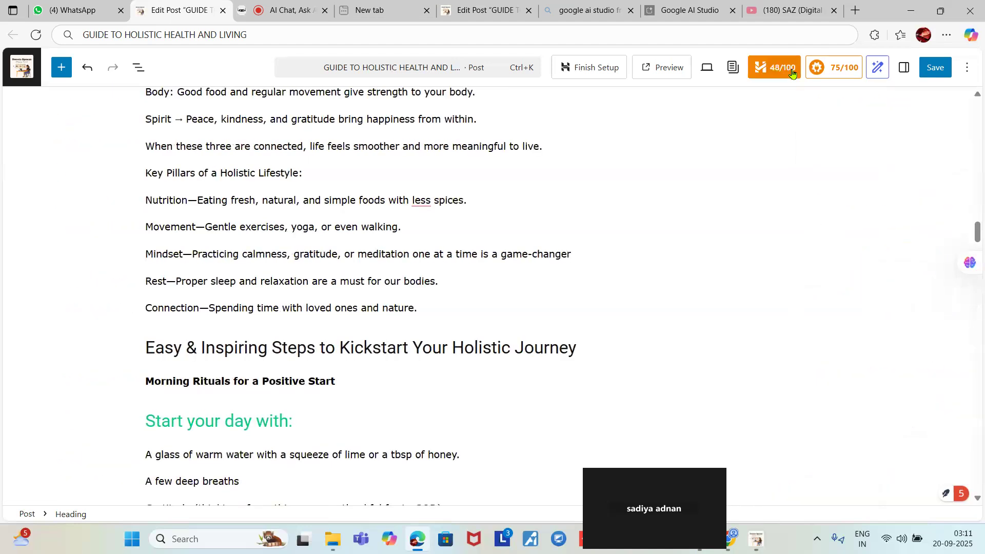
click(793, 73)
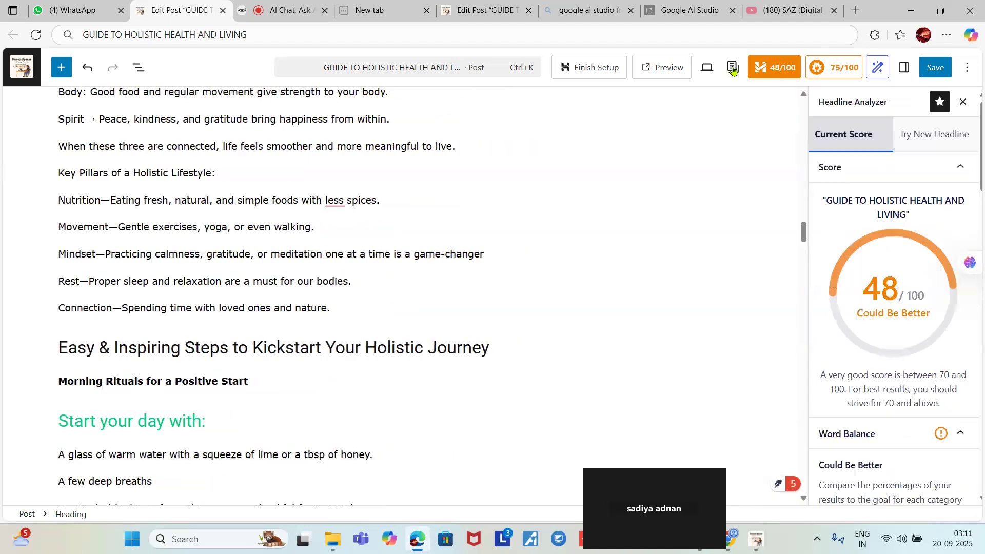
click(819, 67)
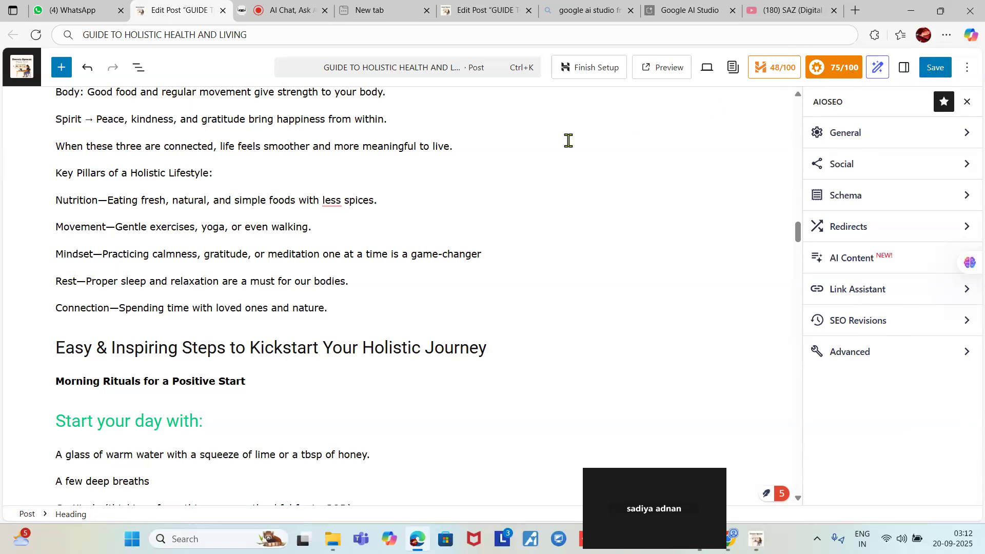
Show the insertion point above the "Easy & Inspiring Steps" heading and open the block library ready for a block search.
scroll(567, 144, down, 1)
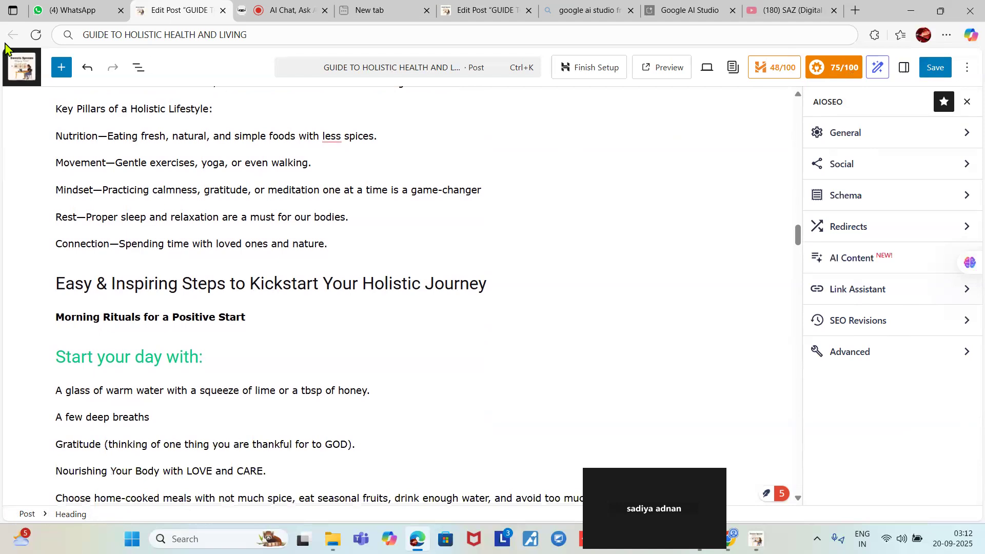
click(59, 72)
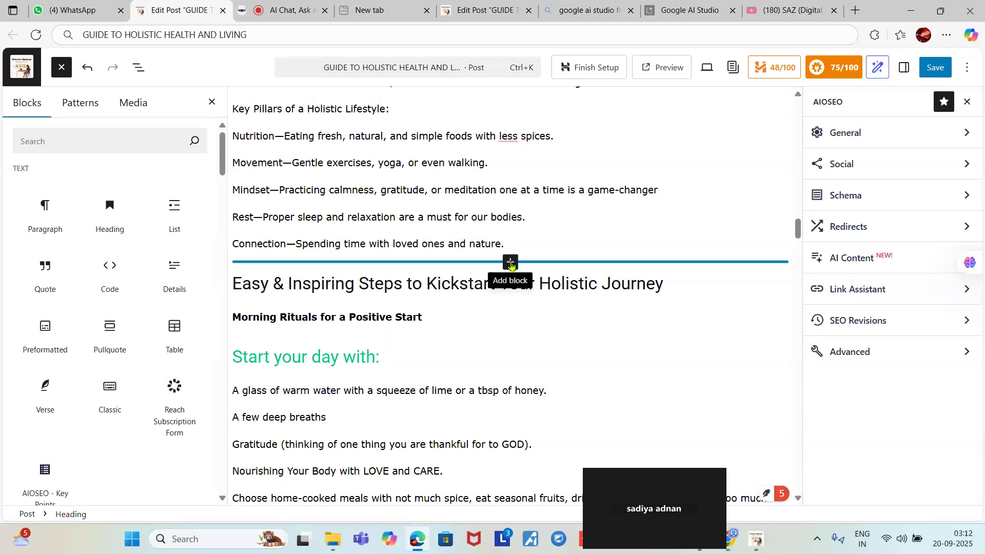
click(510, 263)
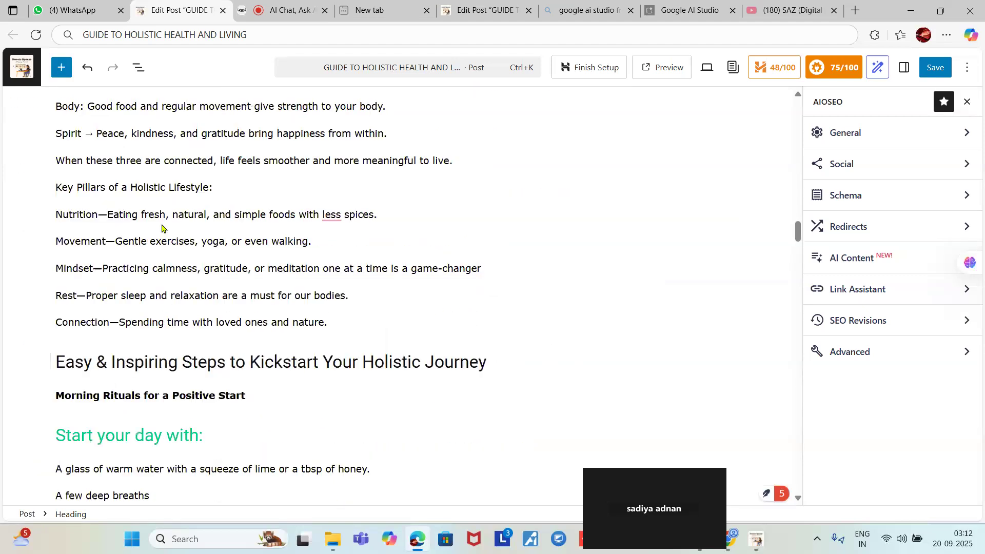
click(61, 69)
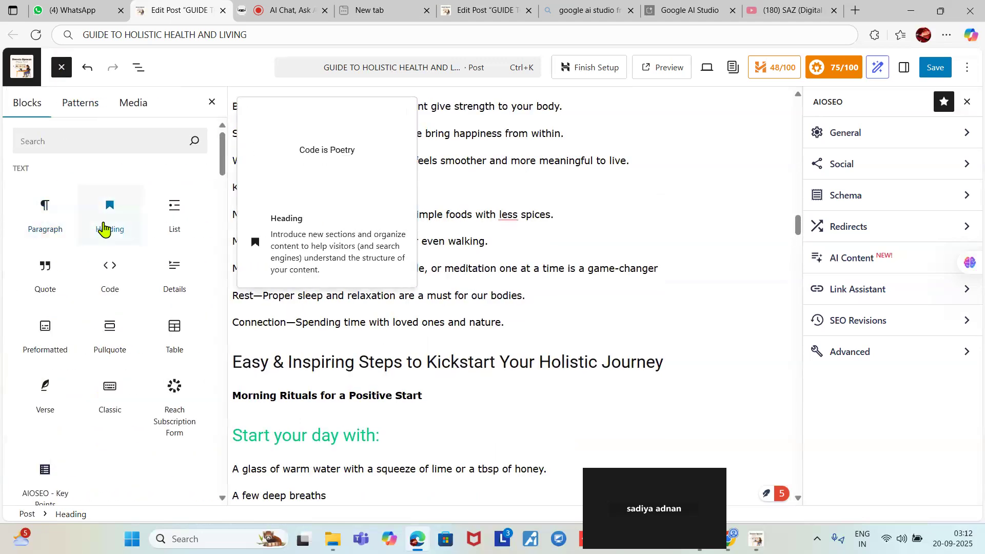
click(48, 141)
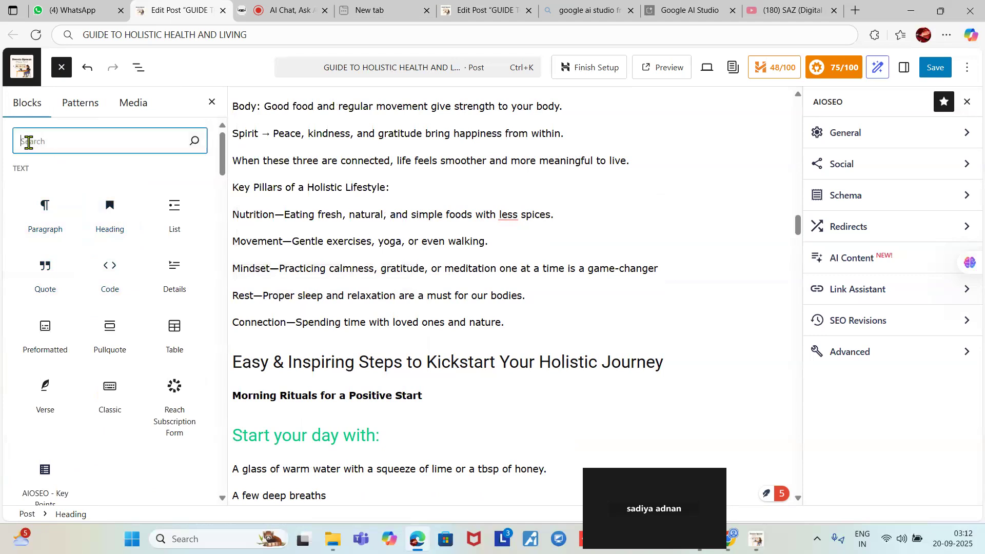
Review the post's image collages, conclusion, embedded video and closing questions down to the end, and return to the apple image.
scroll(241, 246, down, 15)
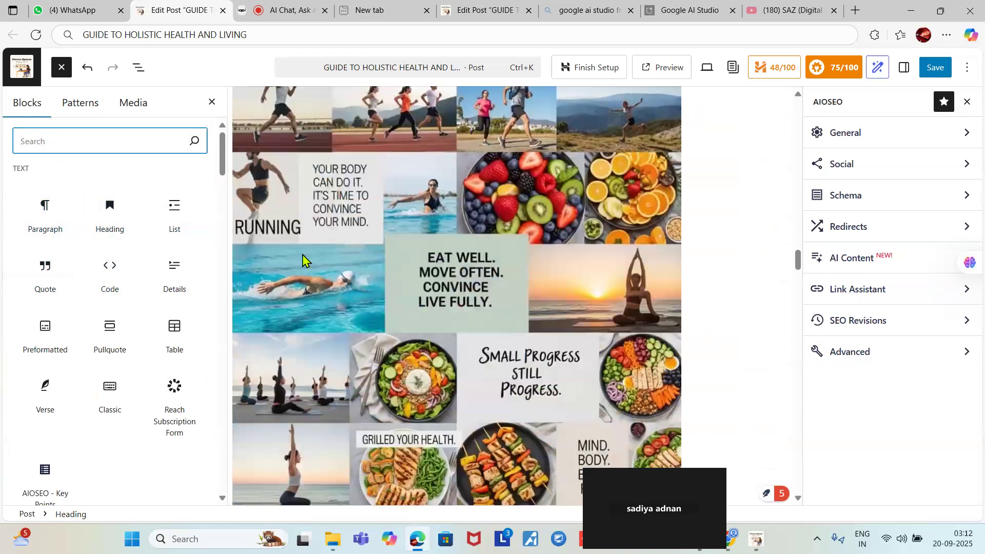
scroll(303, 259, down, 15)
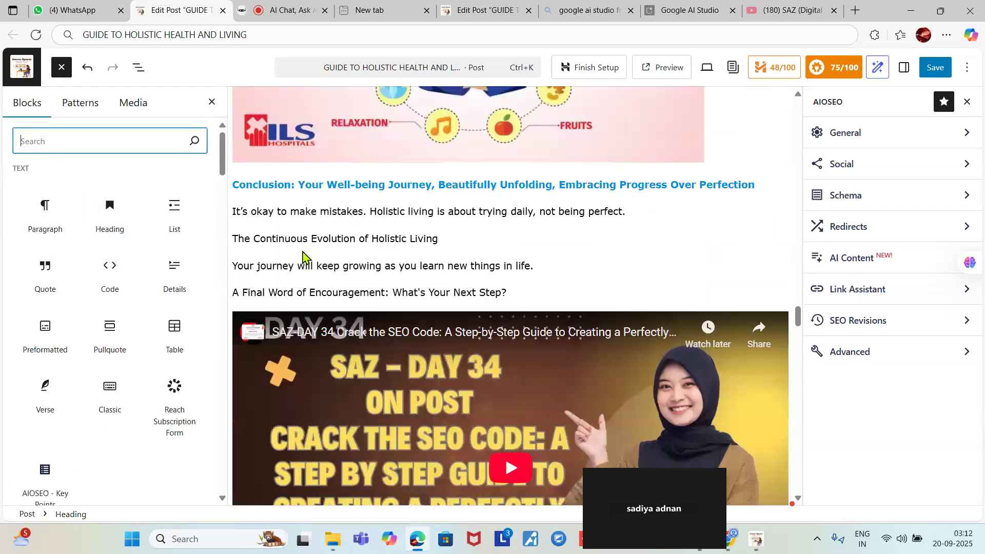
scroll(303, 255, down, 12)
click(303, 249)
scroll(303, 248, down, 10)
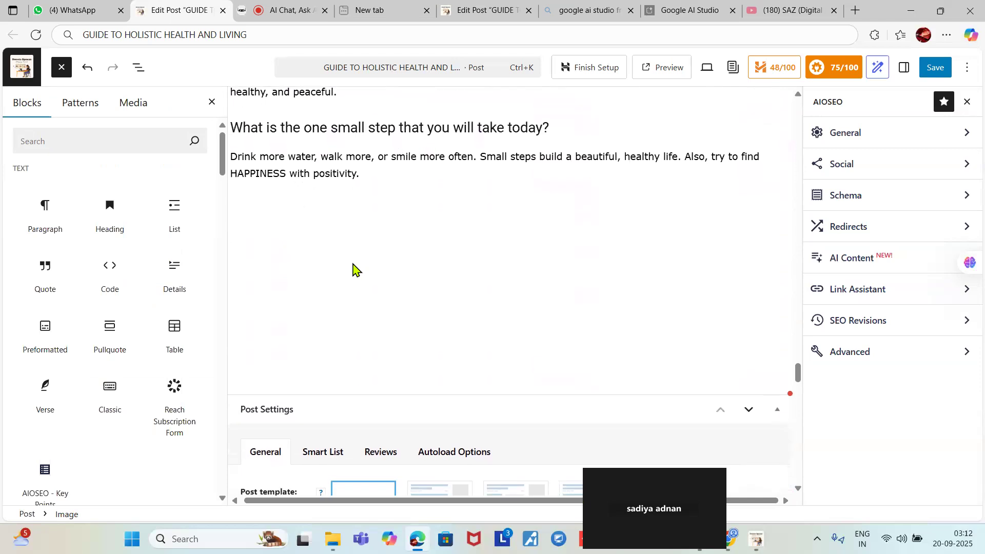
scroll(353, 268, up, 3)
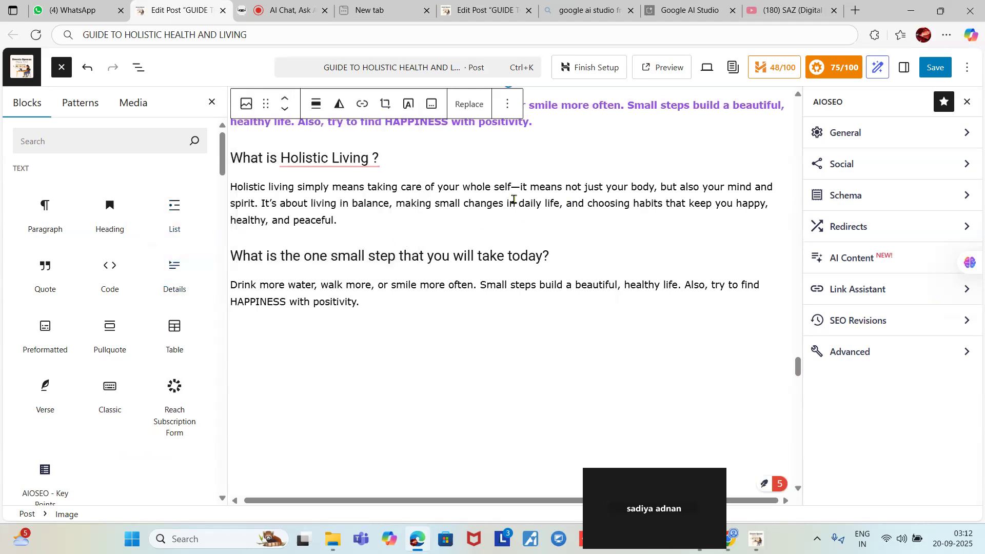
scroll(571, 185, up, 10)
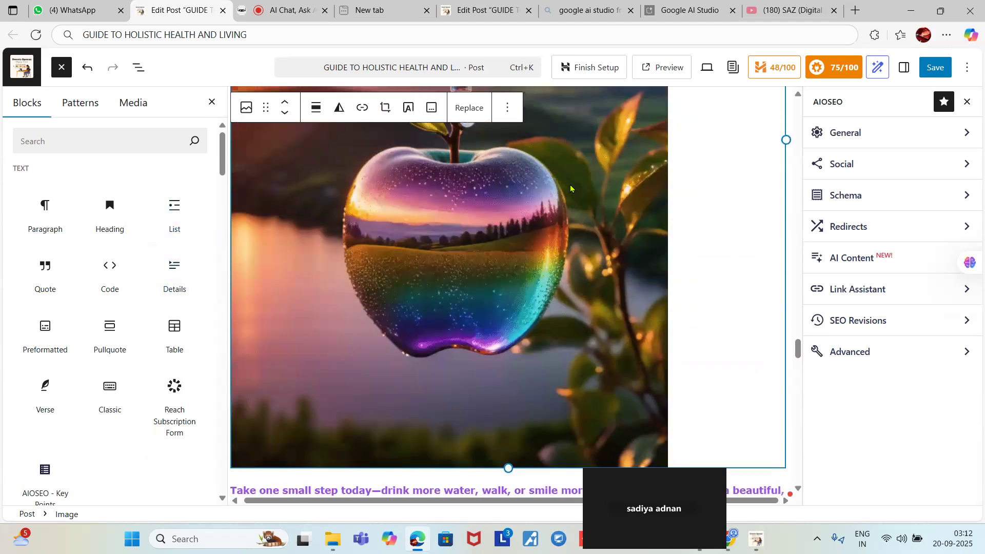
scroll(572, 189, up, 5)
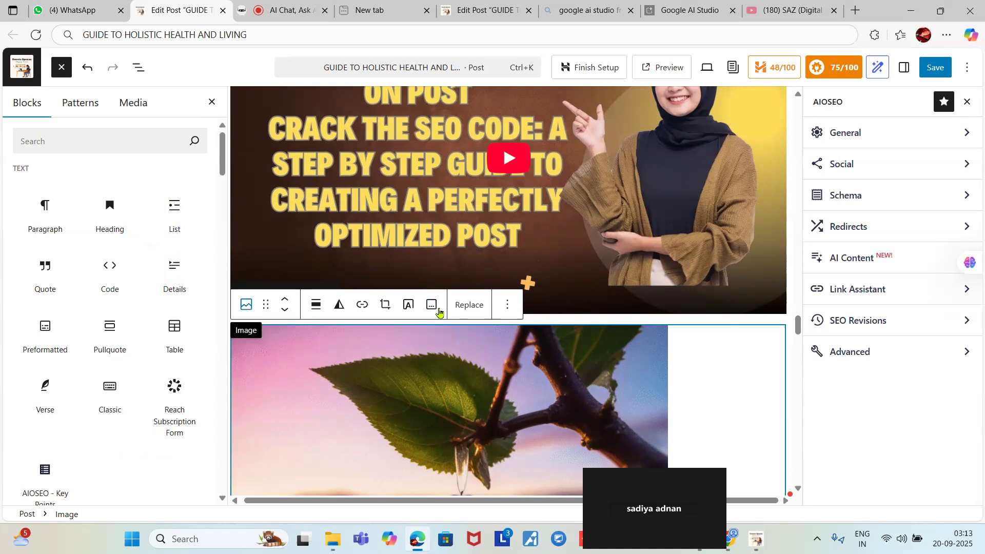
View the apple image's block options for copying, duplicating and adding blocks, and close them.
click(507, 306)
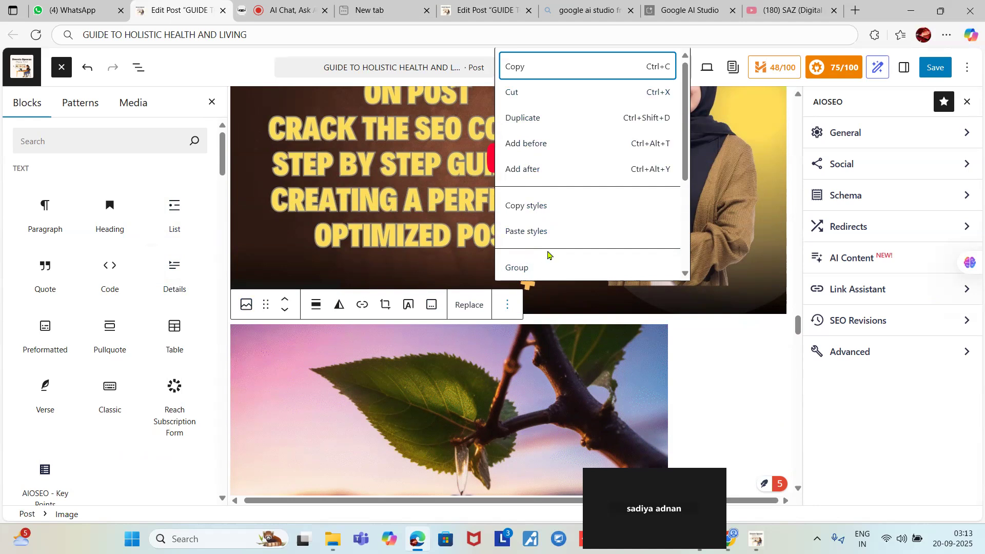
click(610, 341)
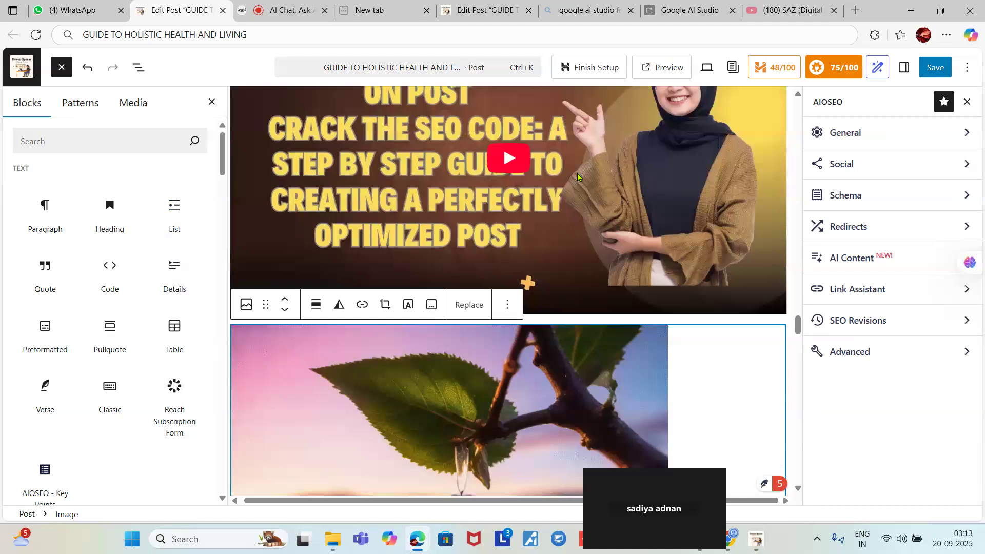
Save the changes to the "GUIDE TO HOLISTIC HEALTH AND LIVING" post.
click(936, 75)
click(938, 80)
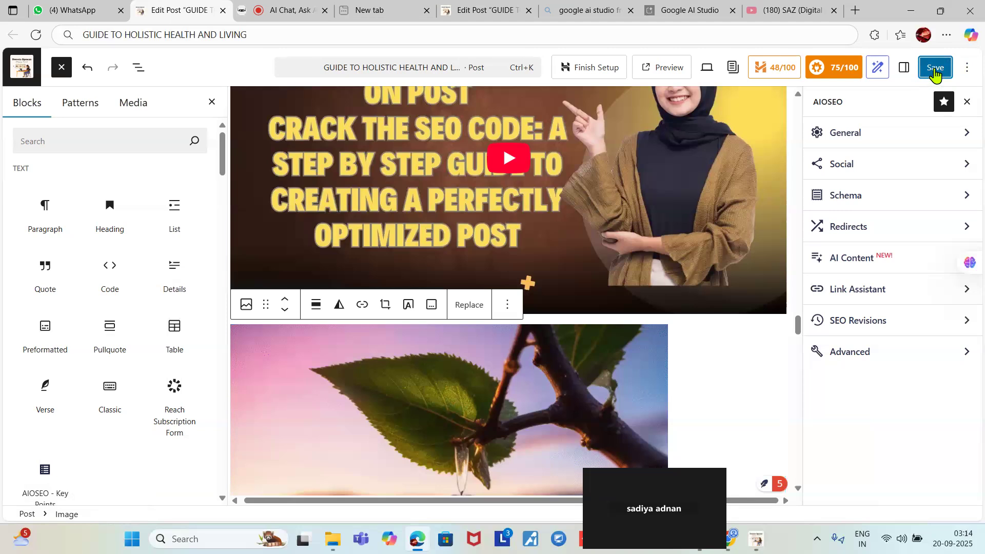
click(702, 45)
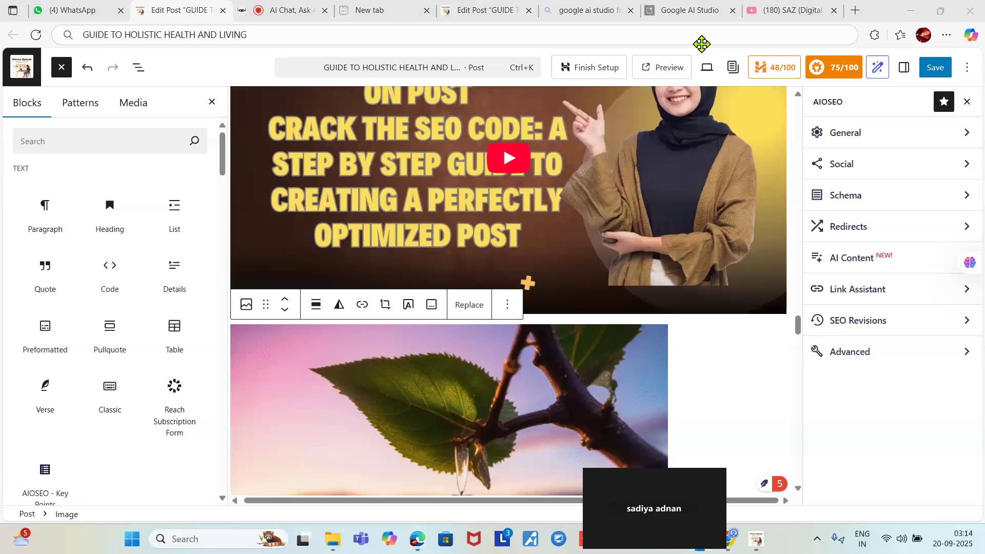